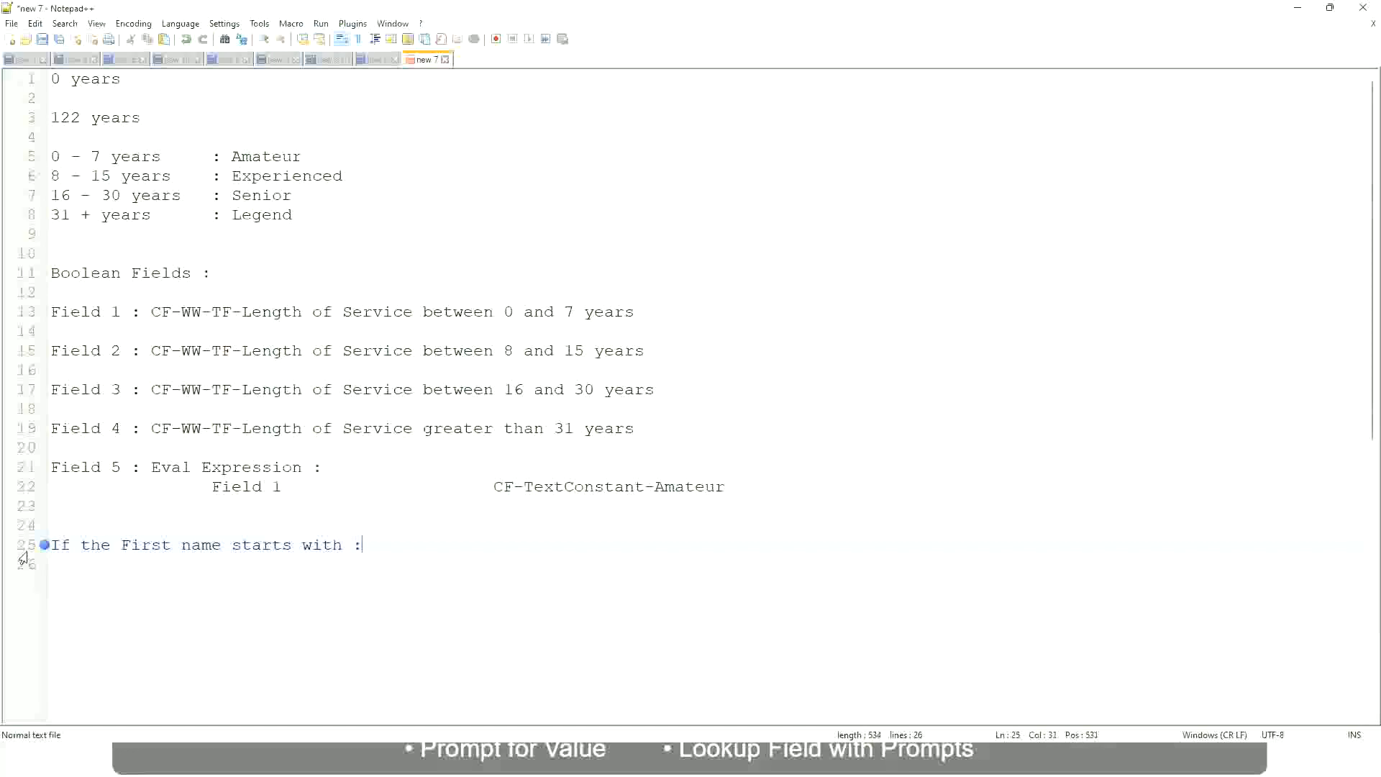
Step: Complete the first-name rule on line 25 with the range A - G and the result "A Listers" in quotes
{"action": "type", "text": "A "}
{"action": "type", "text": "- G"}
{"action": "type", "text": ": "}
{"action": "type", "text": "A 11"}
{"action": "key", "text": "BackSpace"}
{"action": "type", "text": "Listers"}
{"action": "key", "text": "BackSpace"}
{"action": "key", "text": "ctrl+Left"}
{"action": "type", "text": "\"\""}
{"action": "key", "text": "Right"}
{"action": "key", "text": "BackSpace"}
{"action": "key", "text": "Right"}
{"action": "key", "text": "Return"}
{"action": "type", "text": "\""}
{"action": "key", "text": "BackSpace"}
{"action": "key", "text": "BackSpace"}
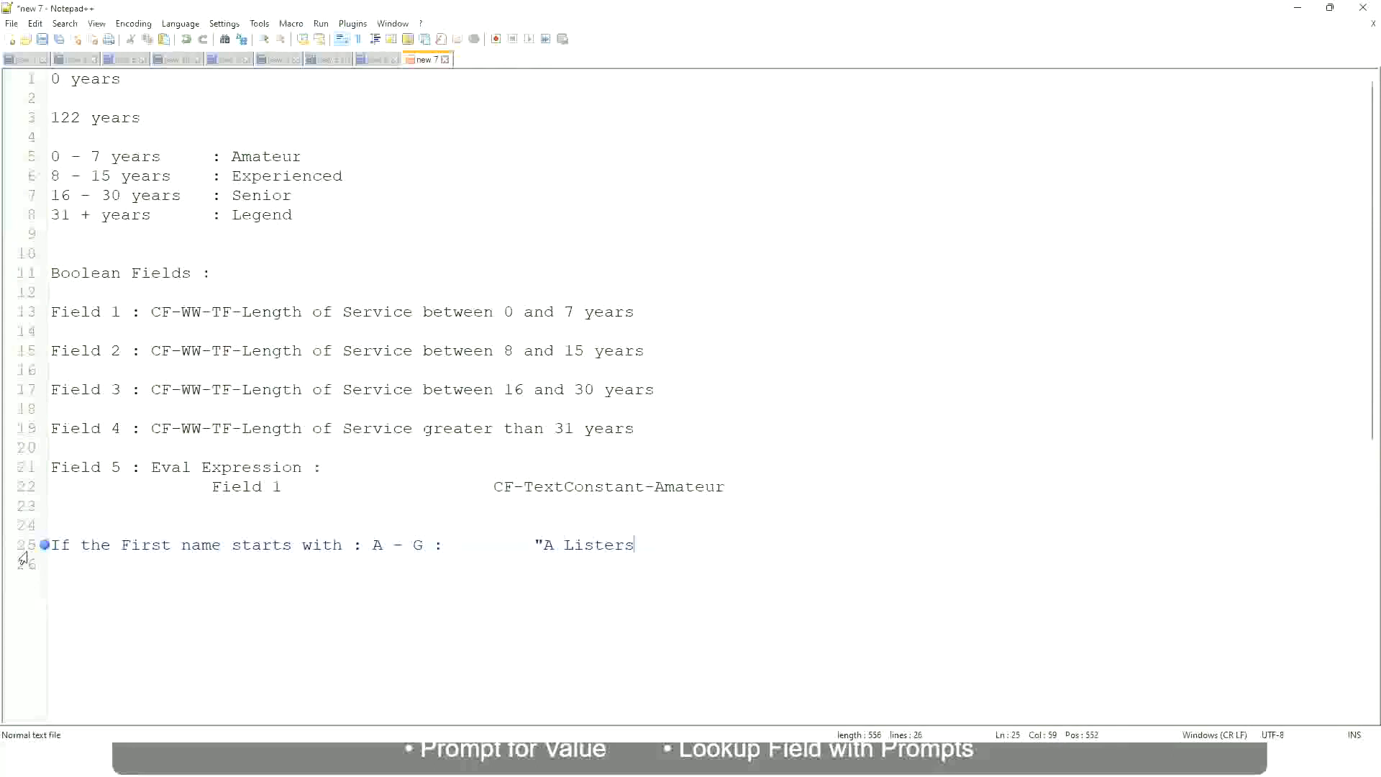
{"action": "type", "text": "\""}
Step: Add a second rule line for H - P, aligned under the first, with the result "His Majesty"
{"action": "key", "text": "Return"}
{"action": "type", "text": "H -"}
{"action": "type", "text": "P"}
{"action": "key", "text": "Tab"}
{"action": "key", "text": "Tab"}
{"action": "key", "text": "Tab"}
{"action": "key", "text": "Tab"}
{"action": "key", "text": "Tab"}
{"action": "key", "text": "Tab"}
{"action": "key", "text": "Tab"}
{"action": "key", "text": "Tab"}
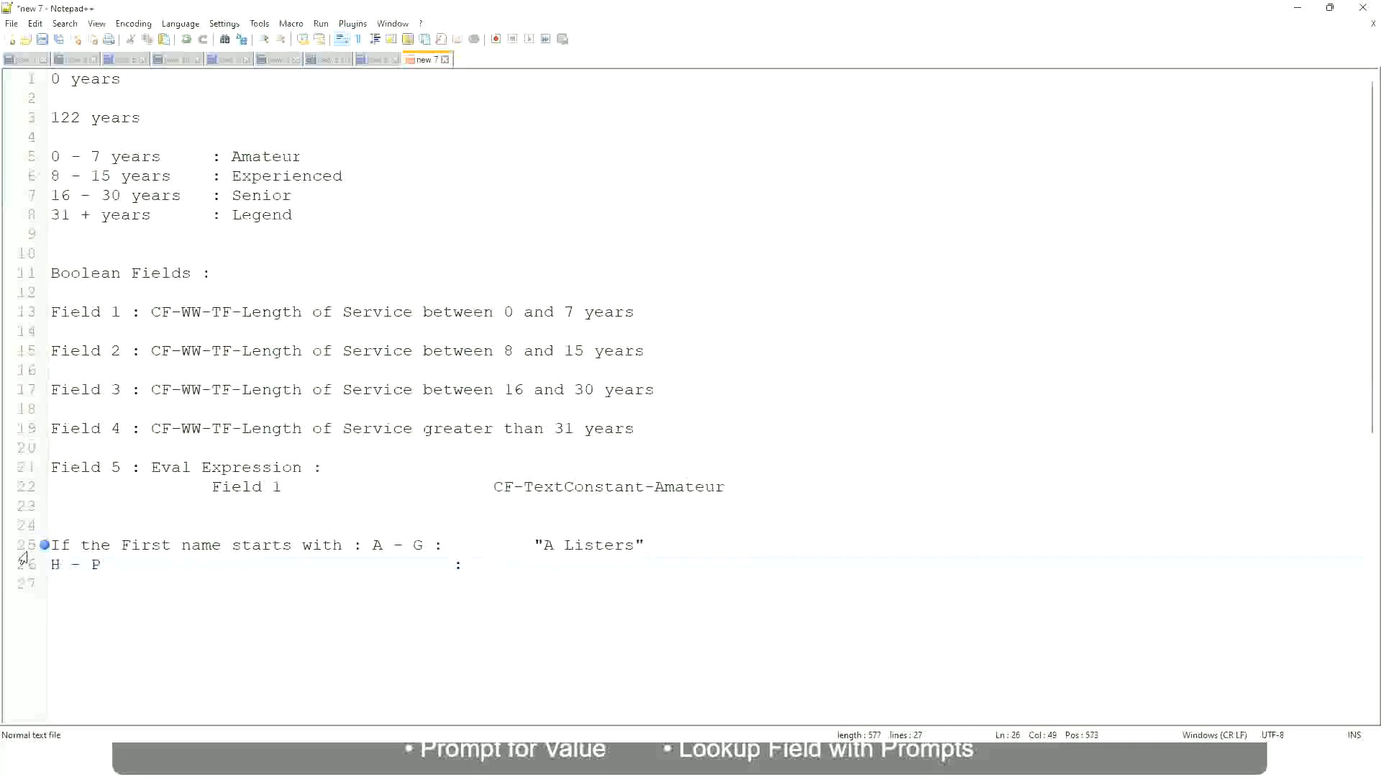
{"action": "type", "text": "\"His Majesty\"\""}
{"action": "key", "text": "BackSpace"}
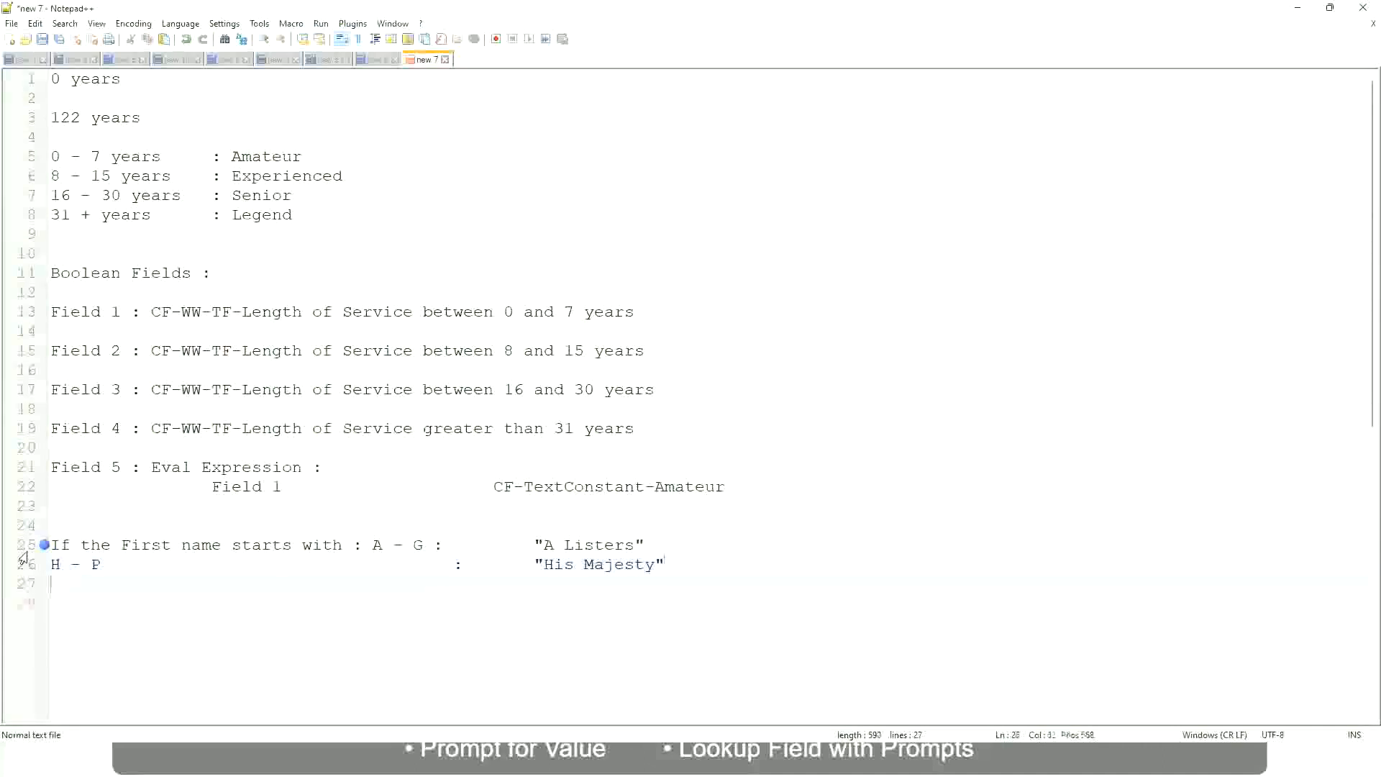
Step: Add a third rule line for L - Z, aligned with the others, with the result "Lords"
{"action": "key", "text": "Return"}
{"action": "type", "text": "I"}
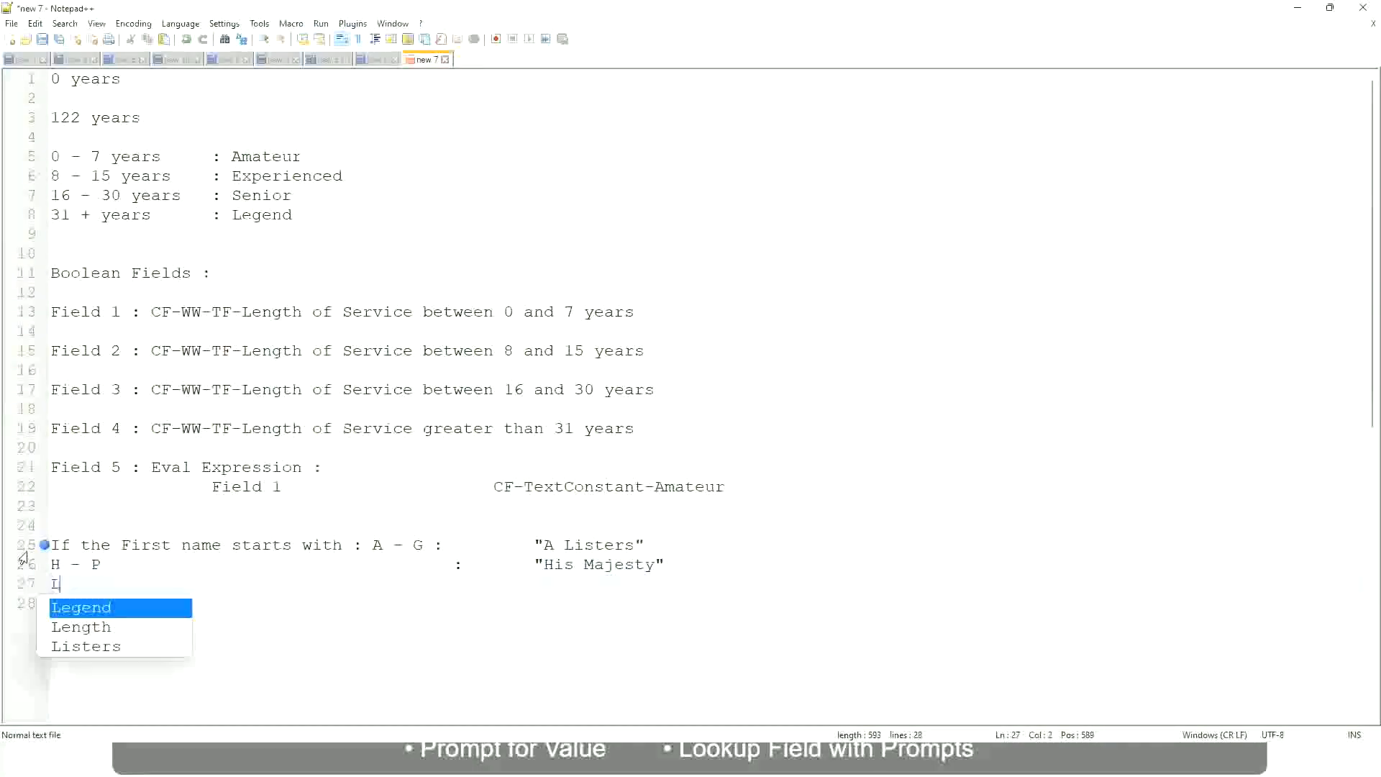
{"action": "type", "text": " - Z"}
{"action": "key", "text": "Tab"}
{"action": "key", "text": "Tab"}
{"action": "key", "text": "Tab"}
{"action": "key", "text": "Tab"}
{"action": "key", "text": "Tab"}
{"action": "key", "text": "Tab"}
{"action": "key", "text": "Tab"}
{"action": "key", "text": "Tab"}
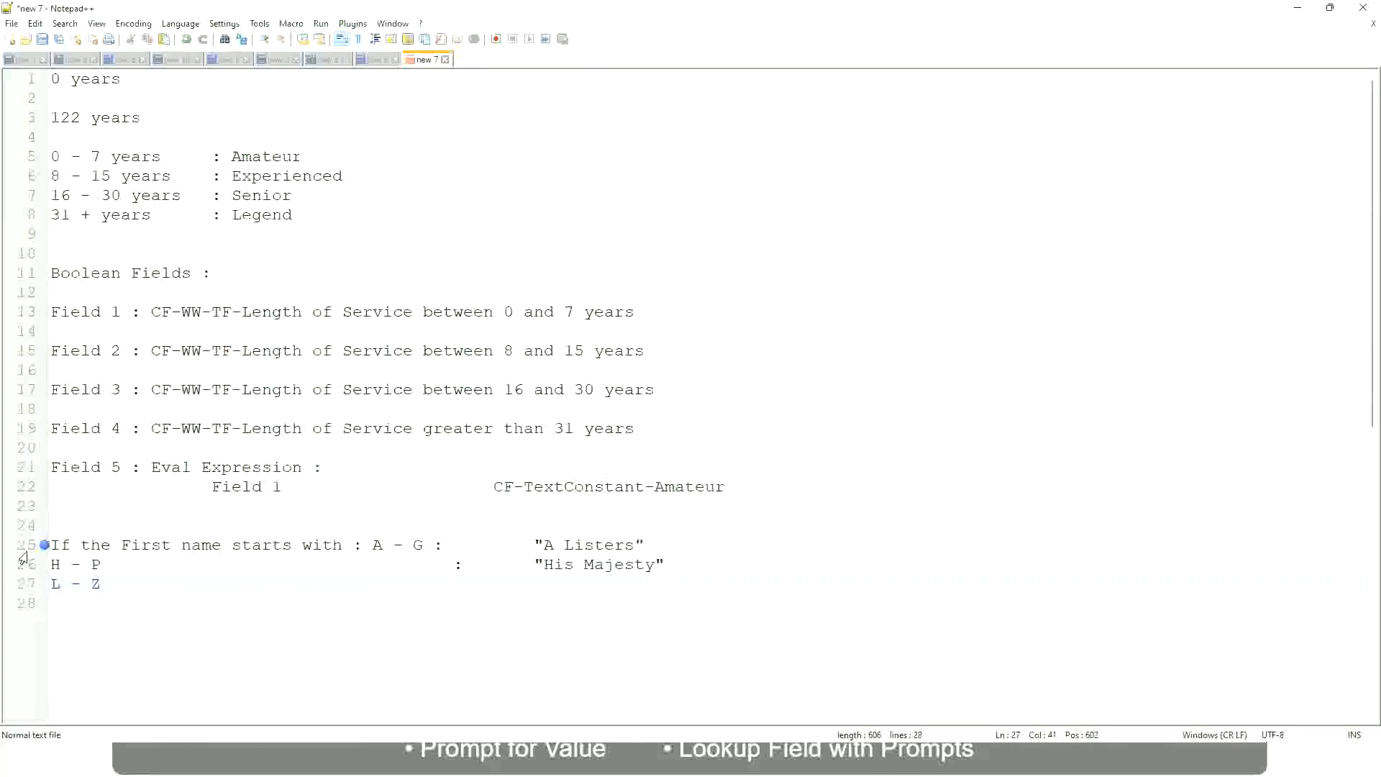
{"action": "type", "text": ":"}
{"action": "key", "text": "Tab"}
{"action": "type", "text": "\"Lords"}
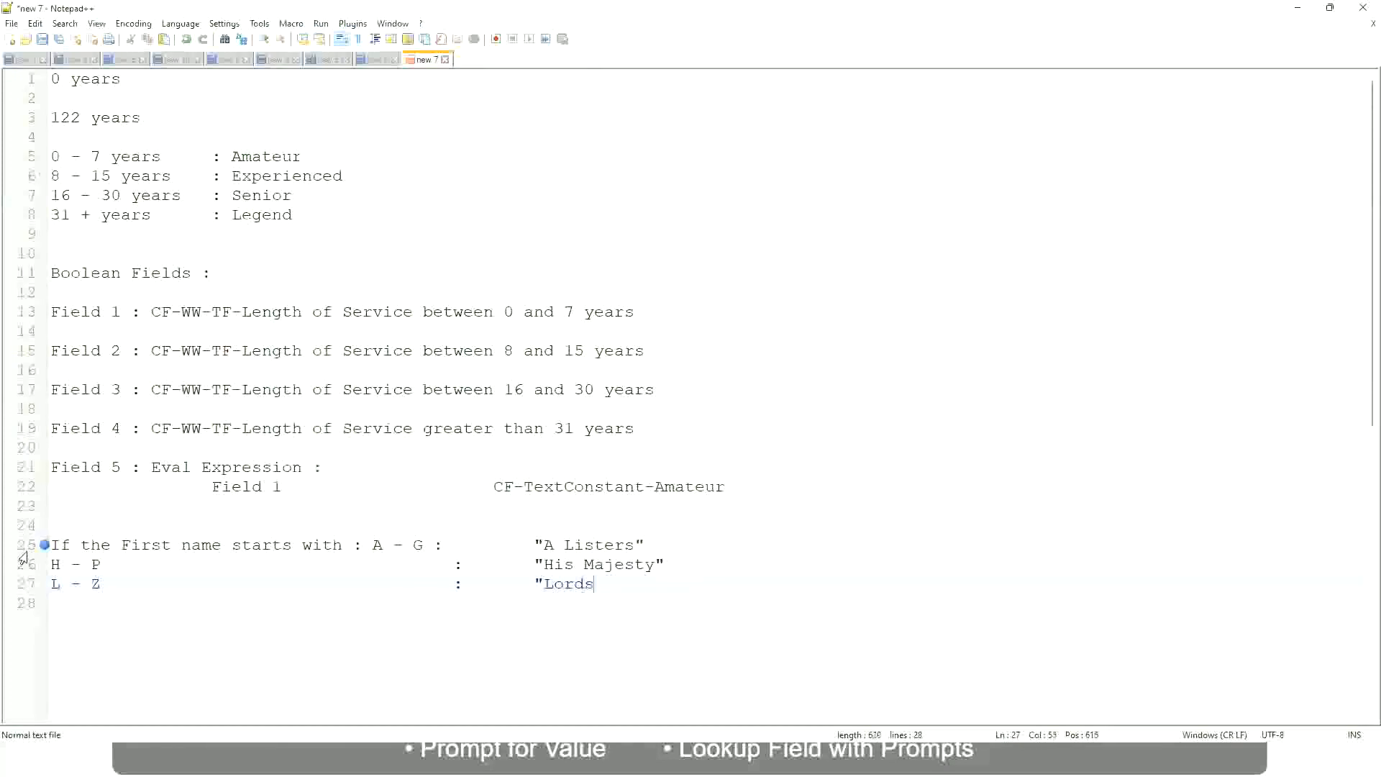
{"action": "type", "text": "\"\""}
{"action": "key", "text": "BackSpace"}
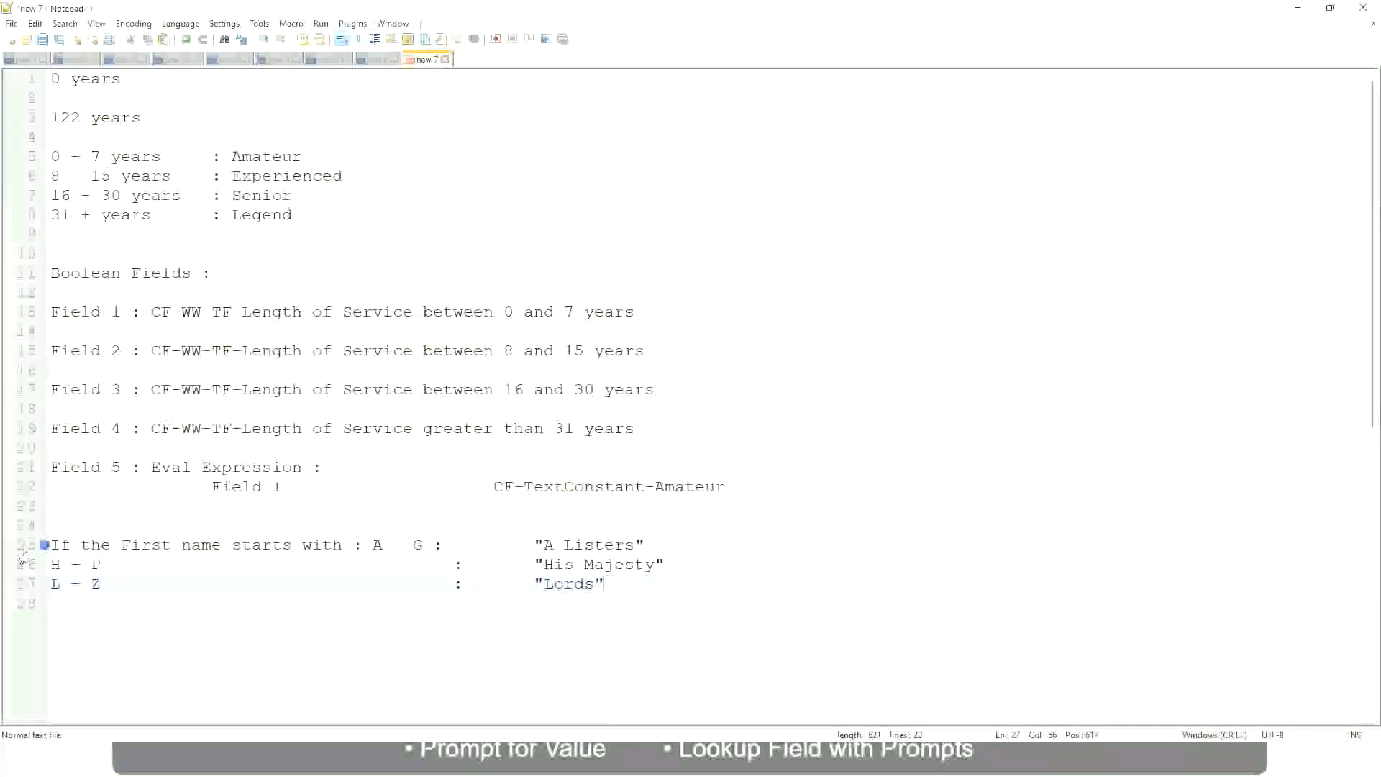
Step: Replace all three first-name rule lines with a new line starting with "If"
{"action": "left_click", "coordinate": [618, 585]}
{"action": "left_click_drag", "start_coordinate": [611, 585], "coordinate": [661, 546]}
{"action": "left_click", "coordinate": [568, 545]}
{"action": "left_click", "coordinate": [624, 566]}
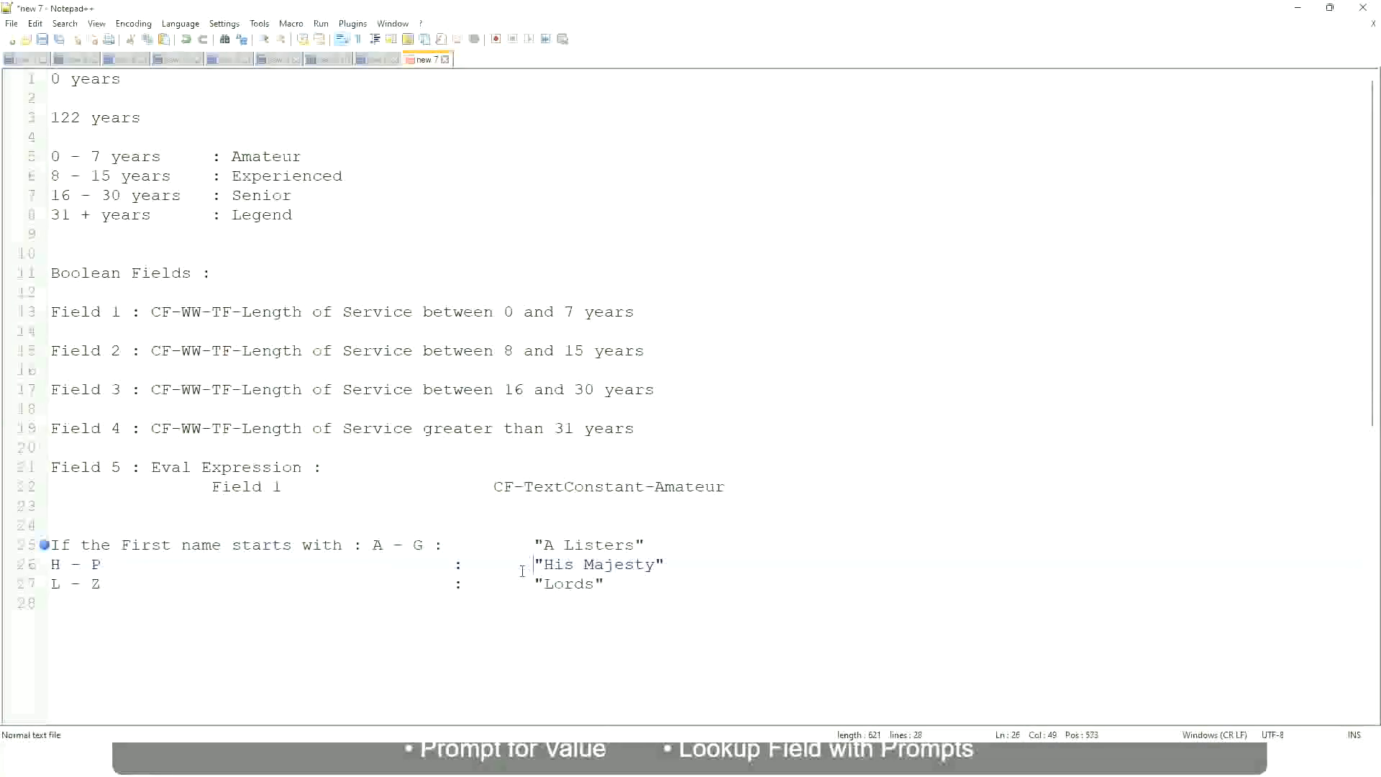
{"action": "left_click_drag", "start_coordinate": [627, 594], "coordinate": [48, 547]}
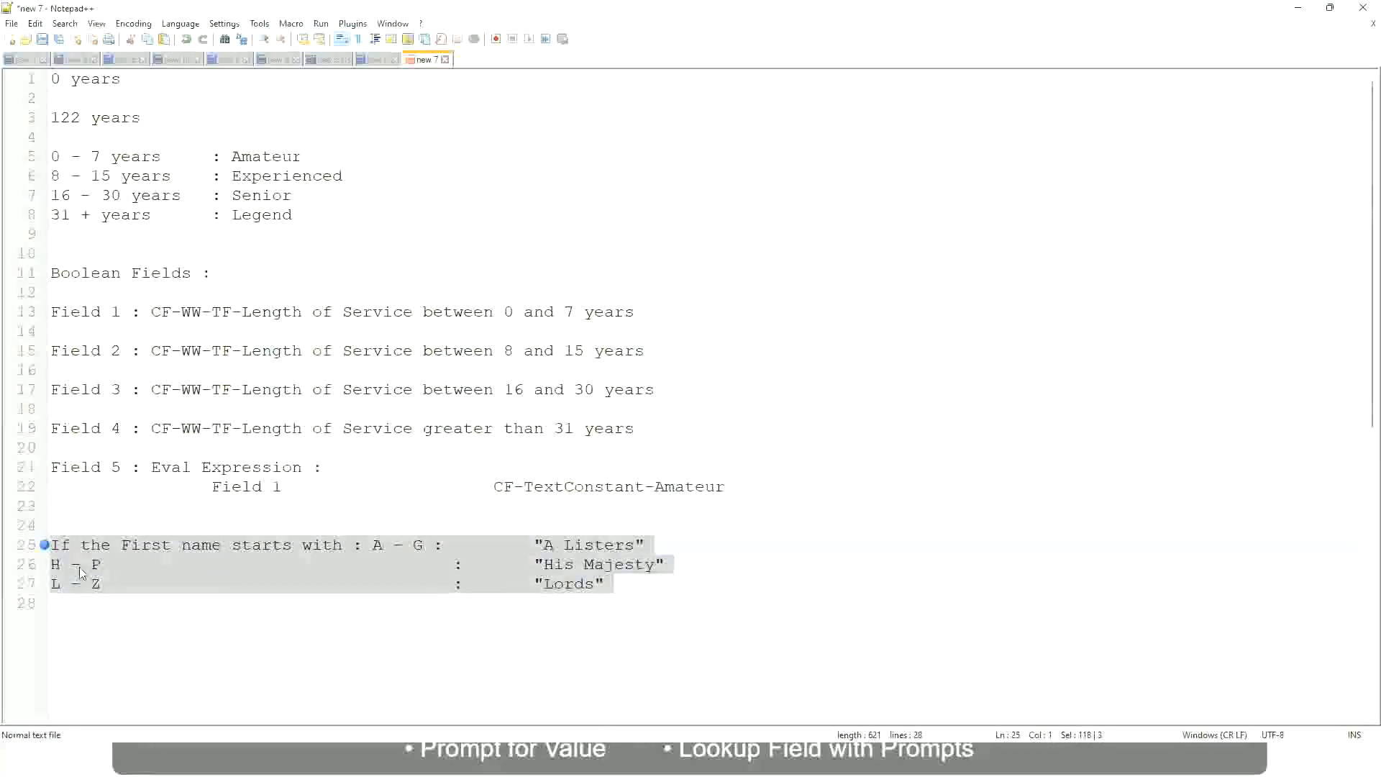
{"action": "type", "text": "If"}
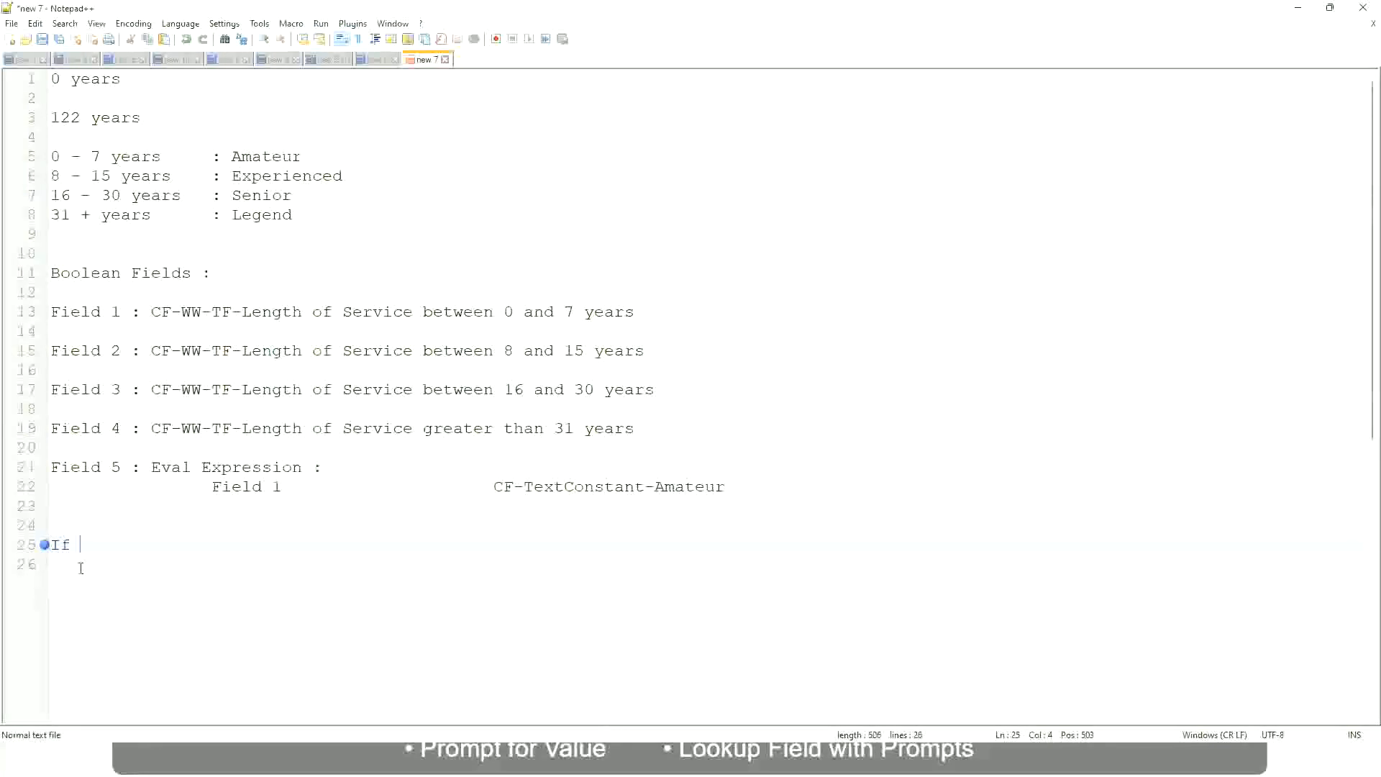
{"action": "type", "text": " Prior E"}
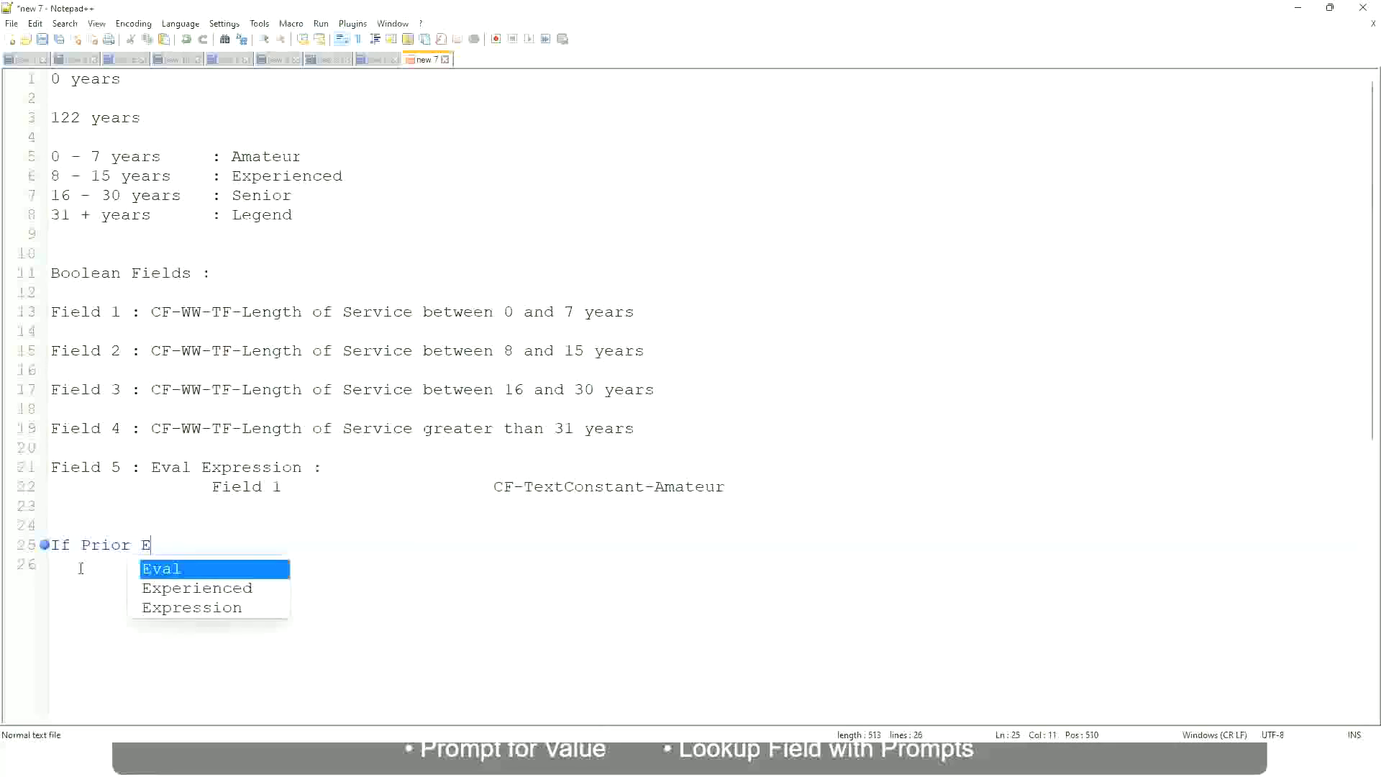
{"action": "type", "text": "xperience"}
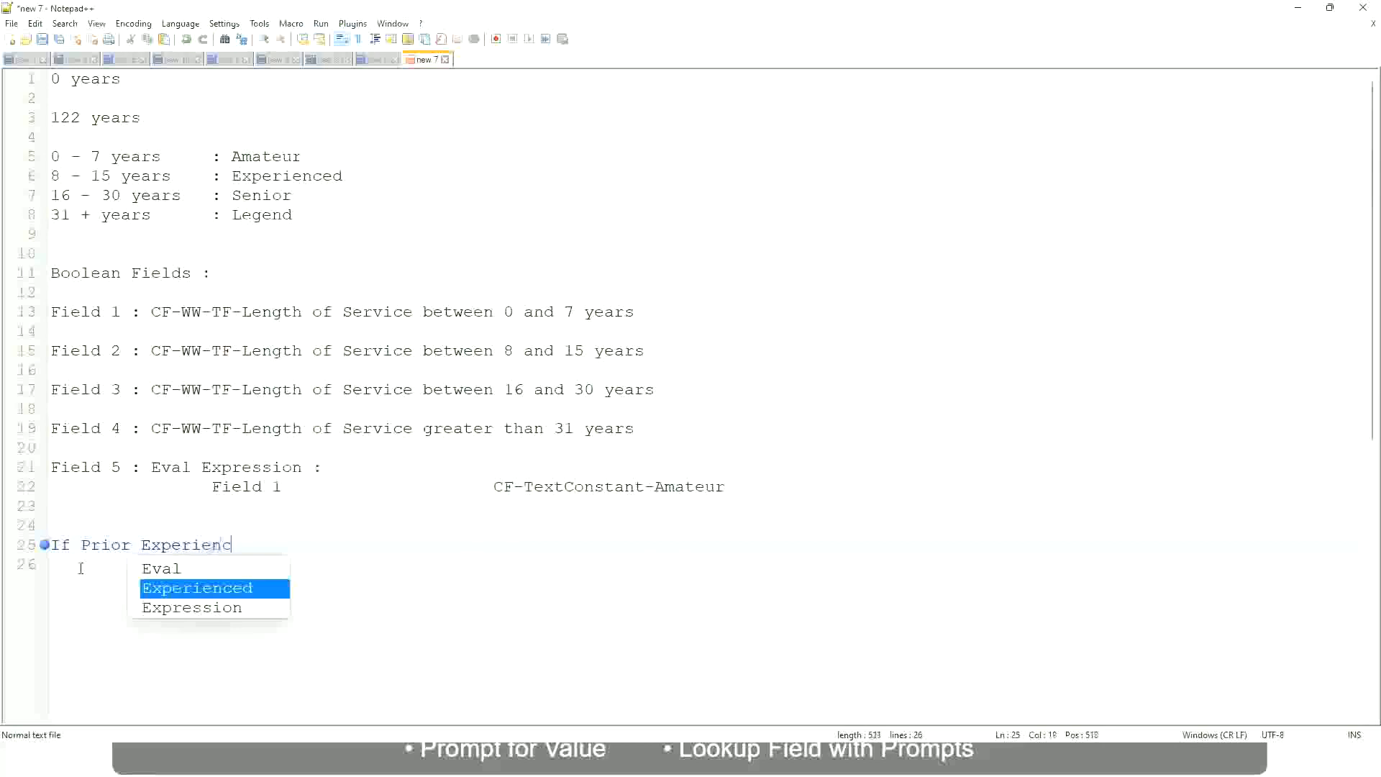
{"action": "key", "text": "BackSpace"}
{"action": "key", "text": "BackSpace"}
{"action": "key", "text": "BackSpace"}
{"action": "key", "text": "BackSpace"}
{"action": "key", "text": "BackSpace"}
{"action": "key", "text": "BackSpace"}
{"action": "key", "text": "BackSpace"}
{"action": "key", "text": "BackSpace"}
{"action": "key", "text": "BackSpace"}
{"action": "key", "text": "BackSpace"}
{"action": "key", "text": "BackSpace"}
{"action": "key", "text": "BackSpace"}
{"action": "key", "text": "BackSpace"}
{"action": "key", "text": "BackSpace"}
{"action": "key", "text": "BackSpace"}
{"action": "key", "text": "BackSpace"}
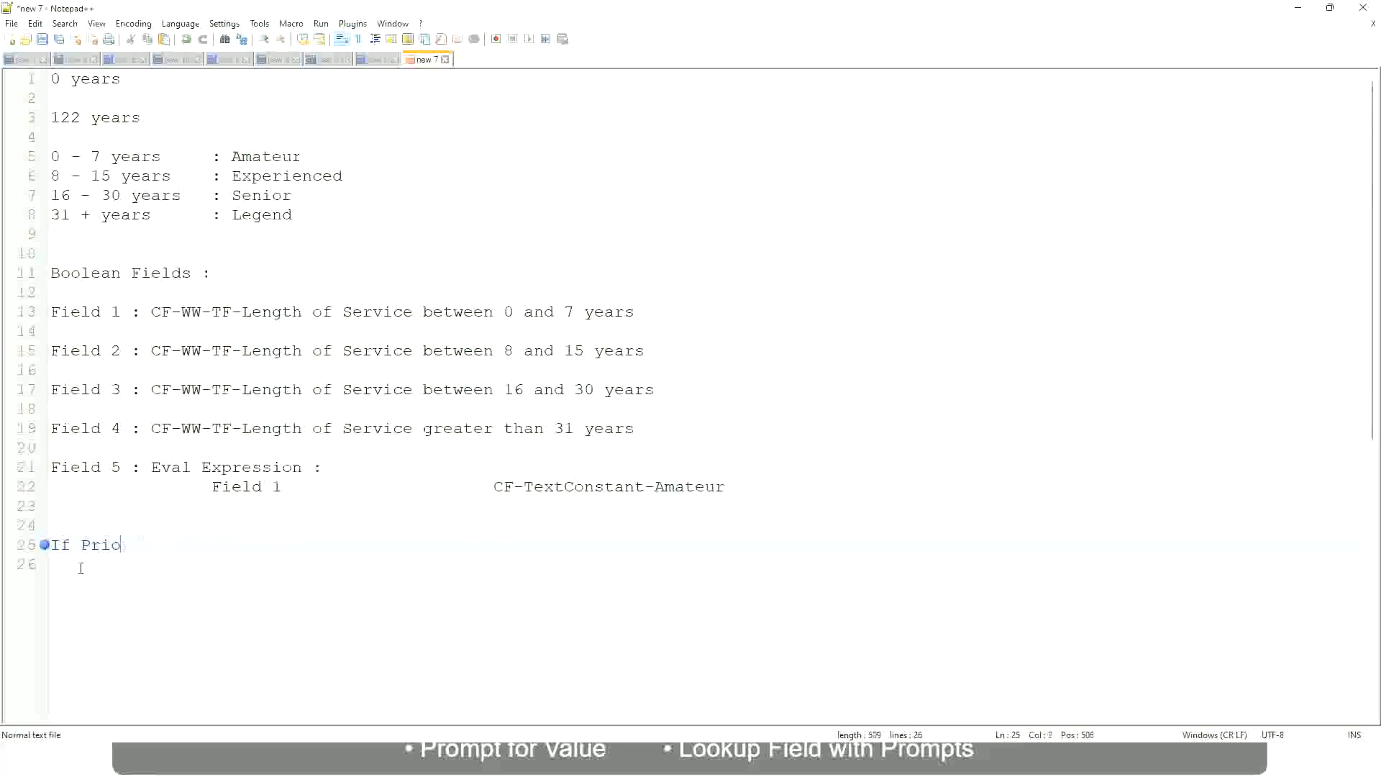
{"action": "type", "text": "Job Profile is "}
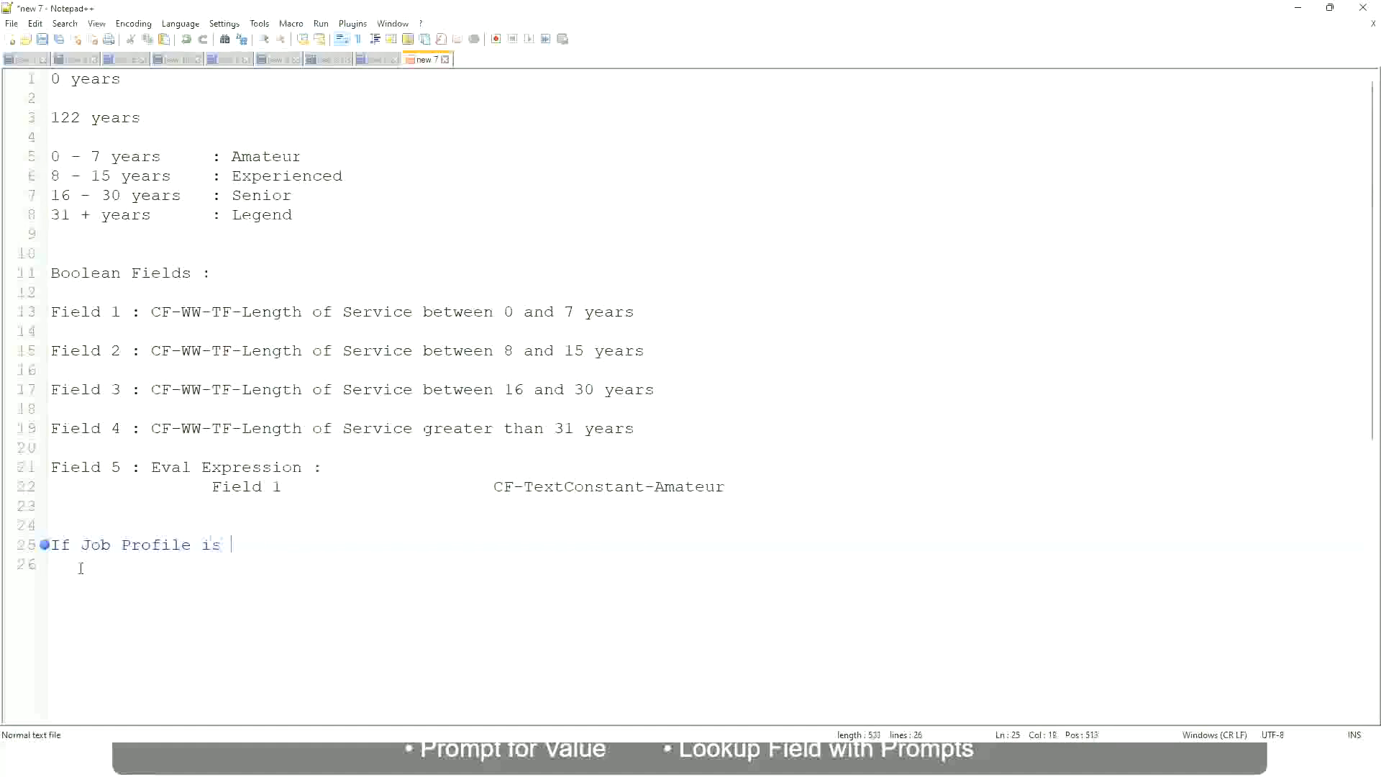
{"action": "type", "text": ": Manager"}
{"action": "key", "text": "BackSpace"}
{"action": "key", "text": "BackSpace"}
{"action": "key", "text": "BackSpace"}
{"action": "key", "text": "BackSpace"}
{"action": "key", "text": "BackSpace"}
{"action": "key", "text": "BackSpace"}
{"action": "key", "text": "BackSpace"}
{"action": "key", "text": "BackSpace"}
{"action": "key", "text": "BackSpace"}
{"action": "key", "text": "BackSpace"}
{"action": "key", "text": "BackSpace"}
{"action": "key", "text": "BackSpace"}
{"action": "key", "text": "BackSpace"}
{"action": "key", "text": "BackSpace"}
{"action": "key", "text": "BackSpace"}
{"action": "key", "text": "BackSpace"}
{"action": "key", "text": "BackSpace"}
{"action": "key", "text": "BackSpace"}
{"action": "key", "text": "BackSpace"}
{"action": "key", "text": "BackSpace"}
Step: Continue the line after "If" with "Management Level is Manager or Above" and, spaced apart, "Proposed Allowance Plan : Car Allowance"
{"action": "type", "text": "Manage"}
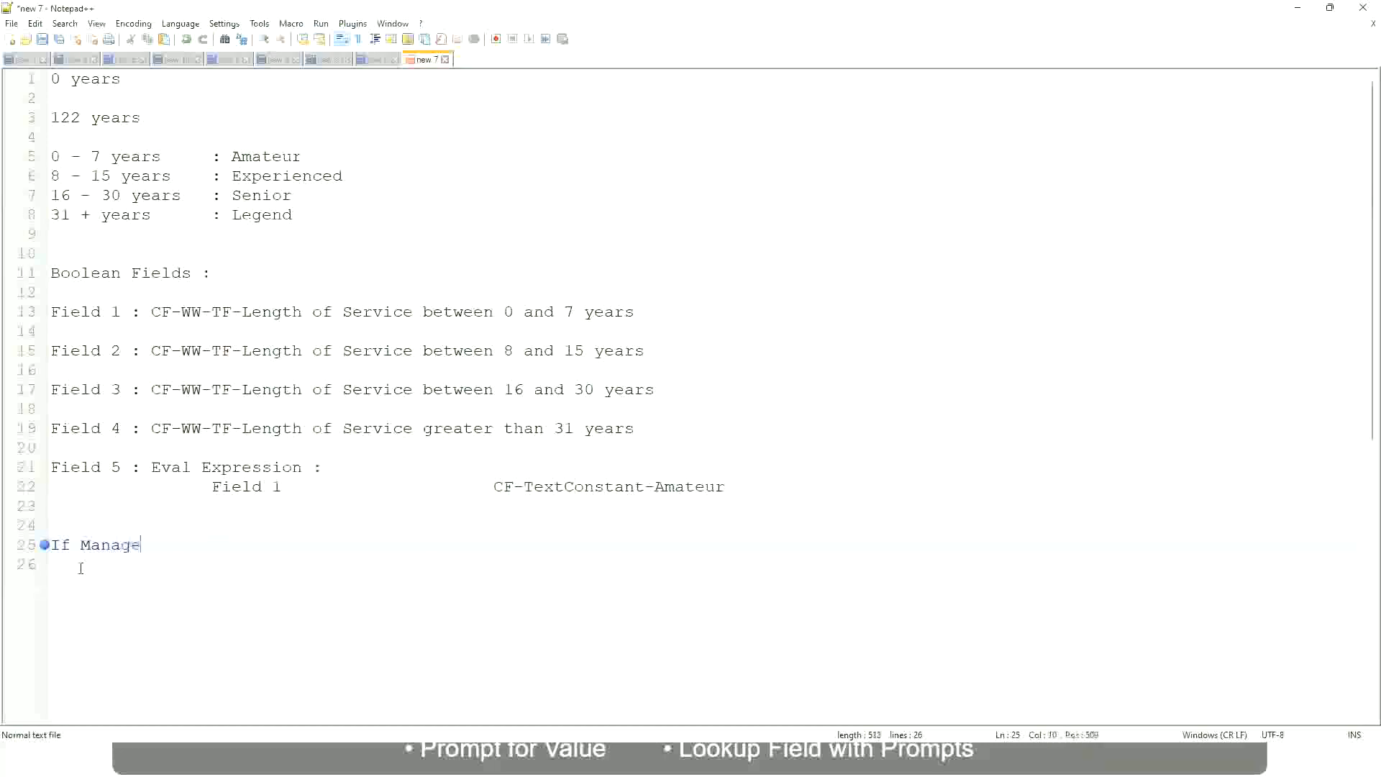
{"action": "type", "text": "ment Level is Manager "}
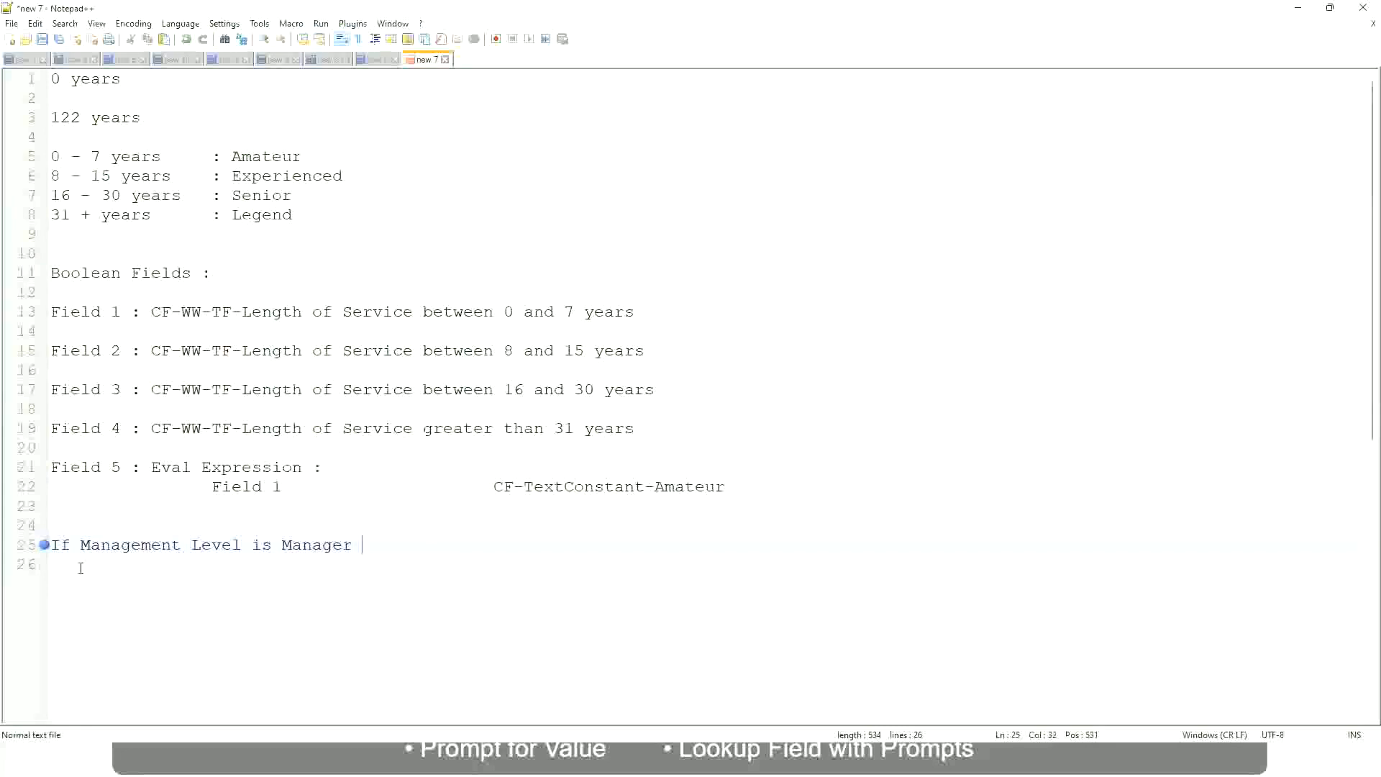
{"action": "type", "text": "or Above"}
{"action": "key", "text": "Tab"}
{"action": "key", "text": "Tab"}
{"action": "key", "text": "Tab"}
{"action": "type", "text": "Proposed"}
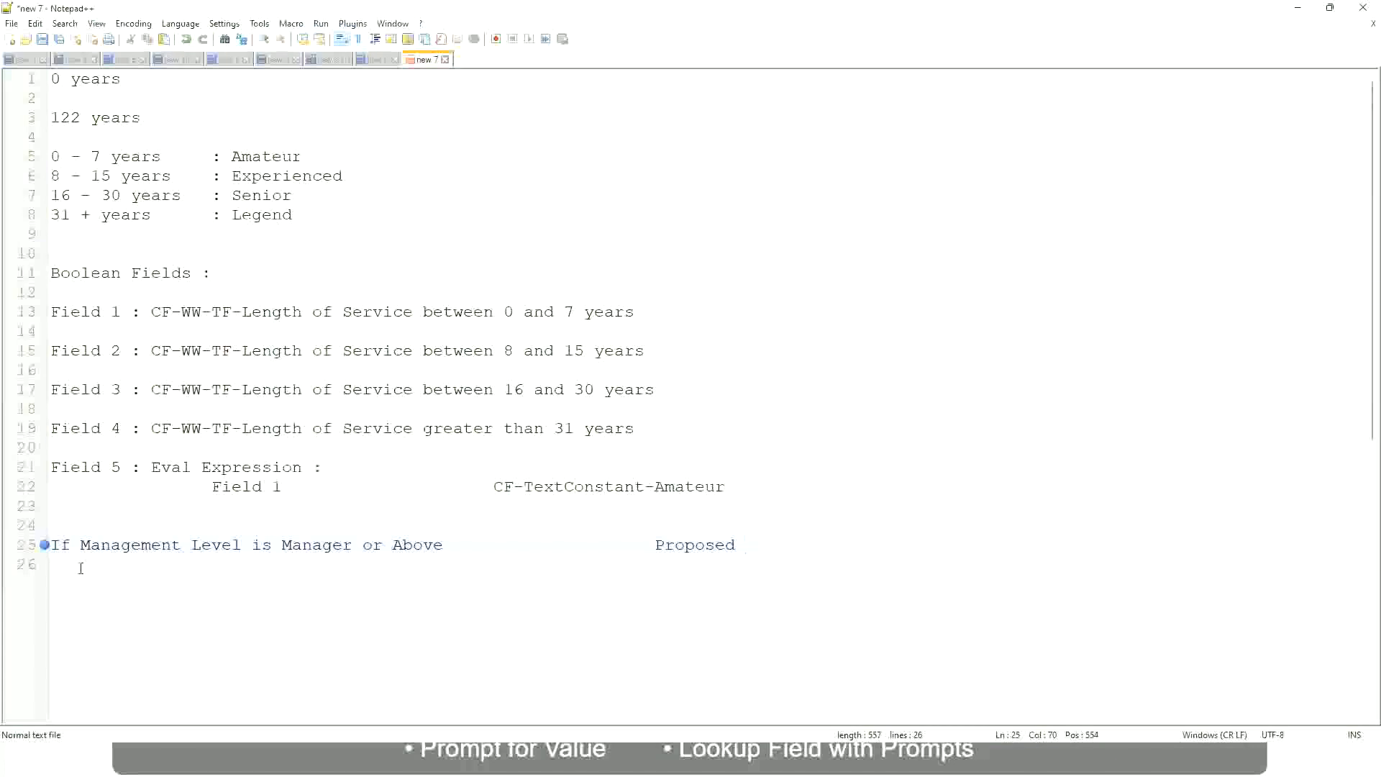
{"action": "type", "text": "Allowance Plan"}
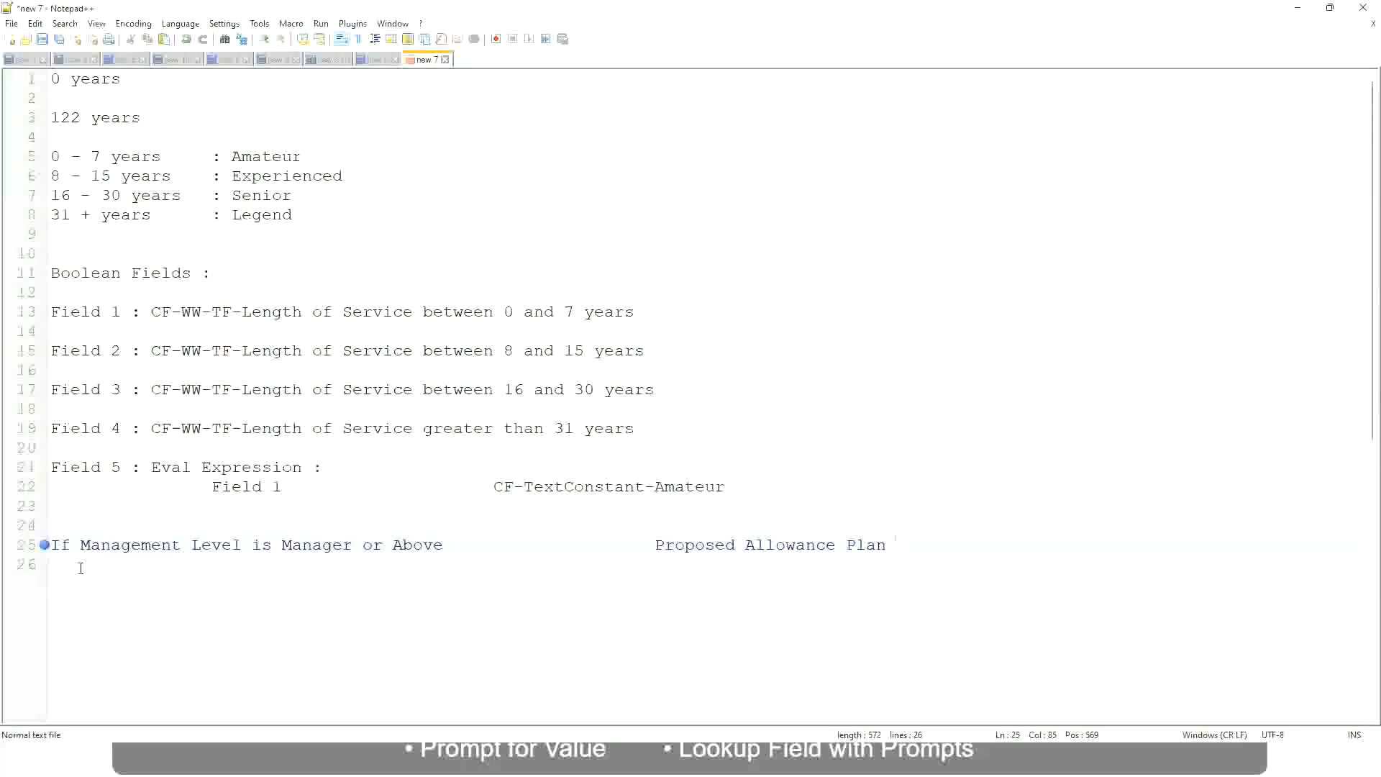
{"action": "type", "text": ": Car Allowance"}
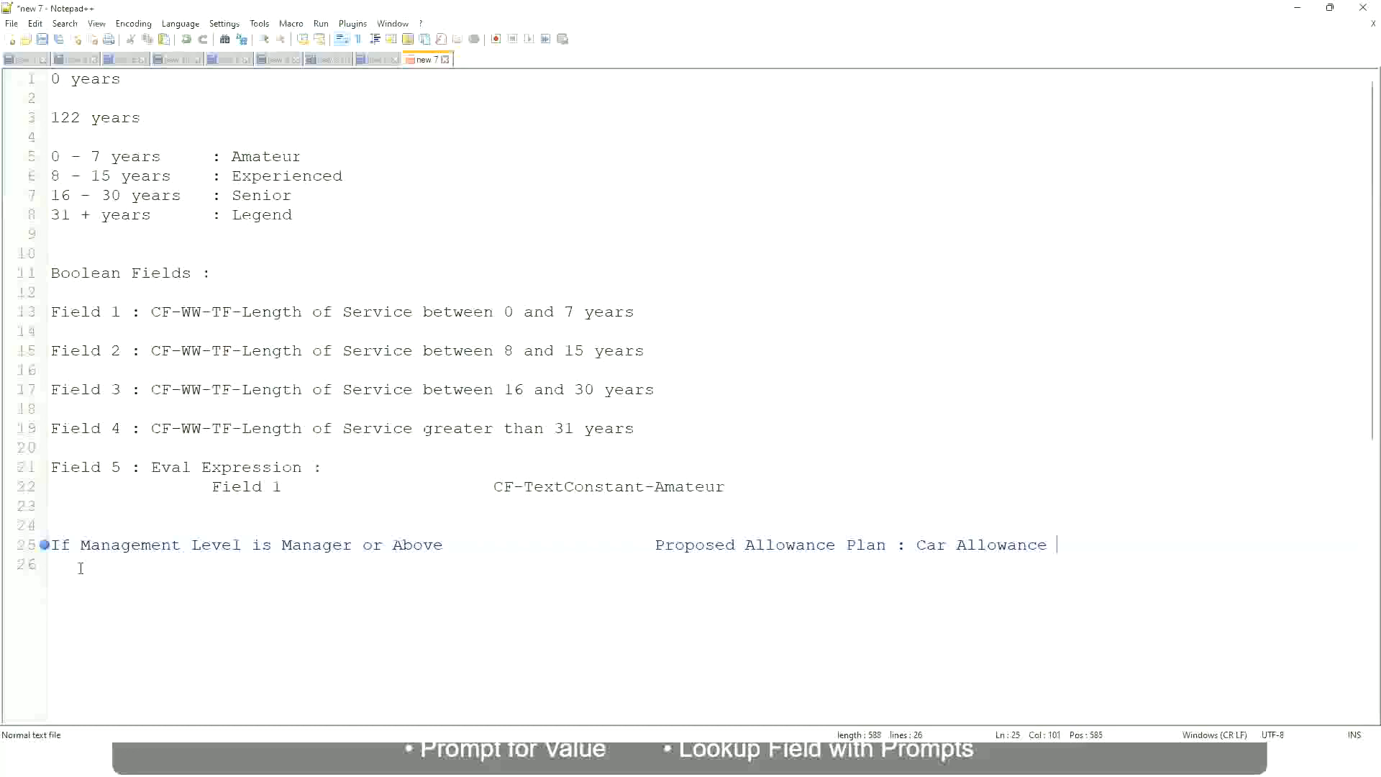
Step: Start a second rule line with "If Management Level is" and remove "or Above" from the Manager rule
{"action": "key", "text": "Return"}
{"action": "type", "text": "If Management Level is"}
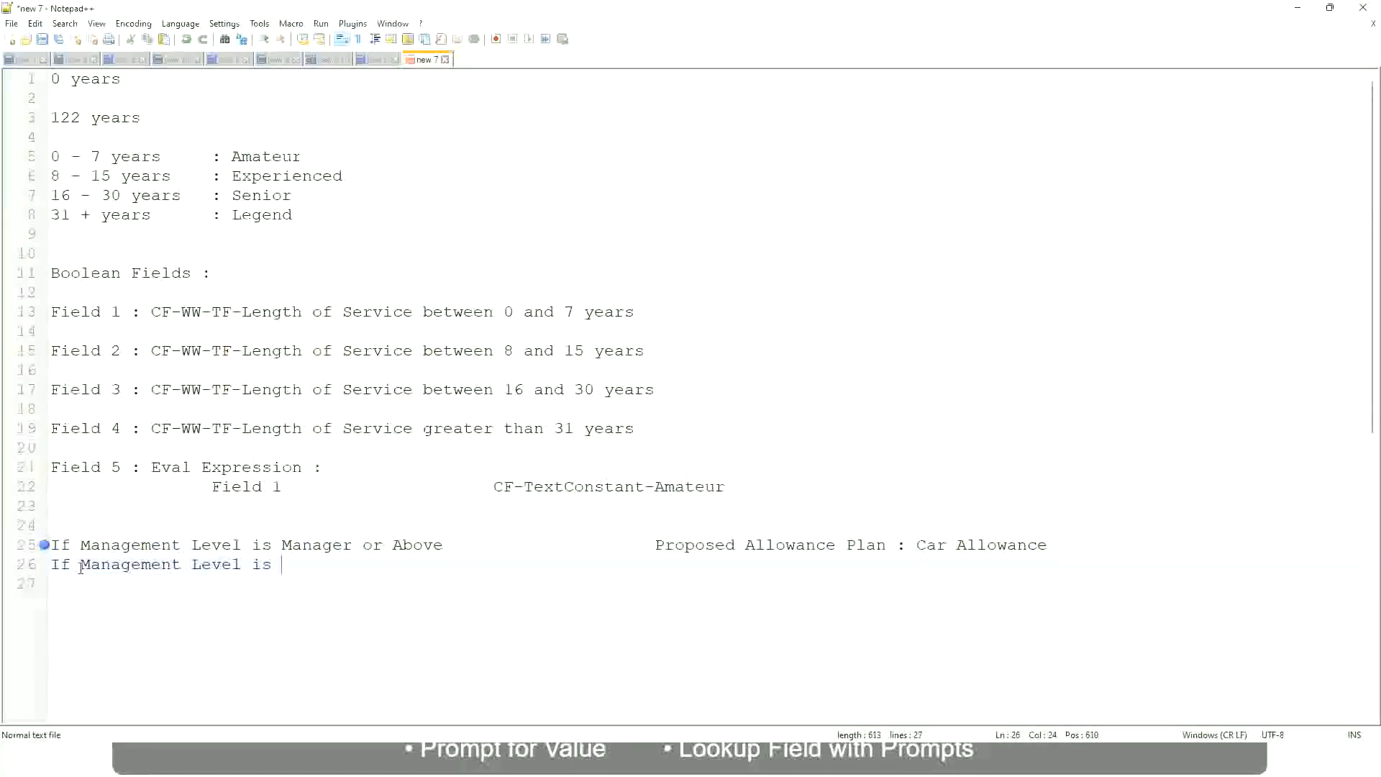
{"action": "key", "text": "Up"}
{"action": "key", "text": "Right"}
{"action": "key", "text": "Right"}
{"action": "key", "text": "Right"}
{"action": "key", "text": "Right"}
{"action": "key", "text": "Right"}
{"action": "key", "text": "Right"}
{"action": "key", "text": "Right"}
{"action": "key", "text": "shift+Right"}
{"action": "key", "text": "shift+Right"}
{"action": "key", "text": "shift+Right"}
{"action": "key", "text": "shift+Right"}
{"action": "key", "text": "shift+Right"}
{"action": "key", "text": "shift+Right"}
{"action": "key", "text": "shift+Right"}
{"action": "key", "text": "shift+Right"}
{"action": "key", "text": "shift+Right"}
{"action": "key", "text": "Delete"}
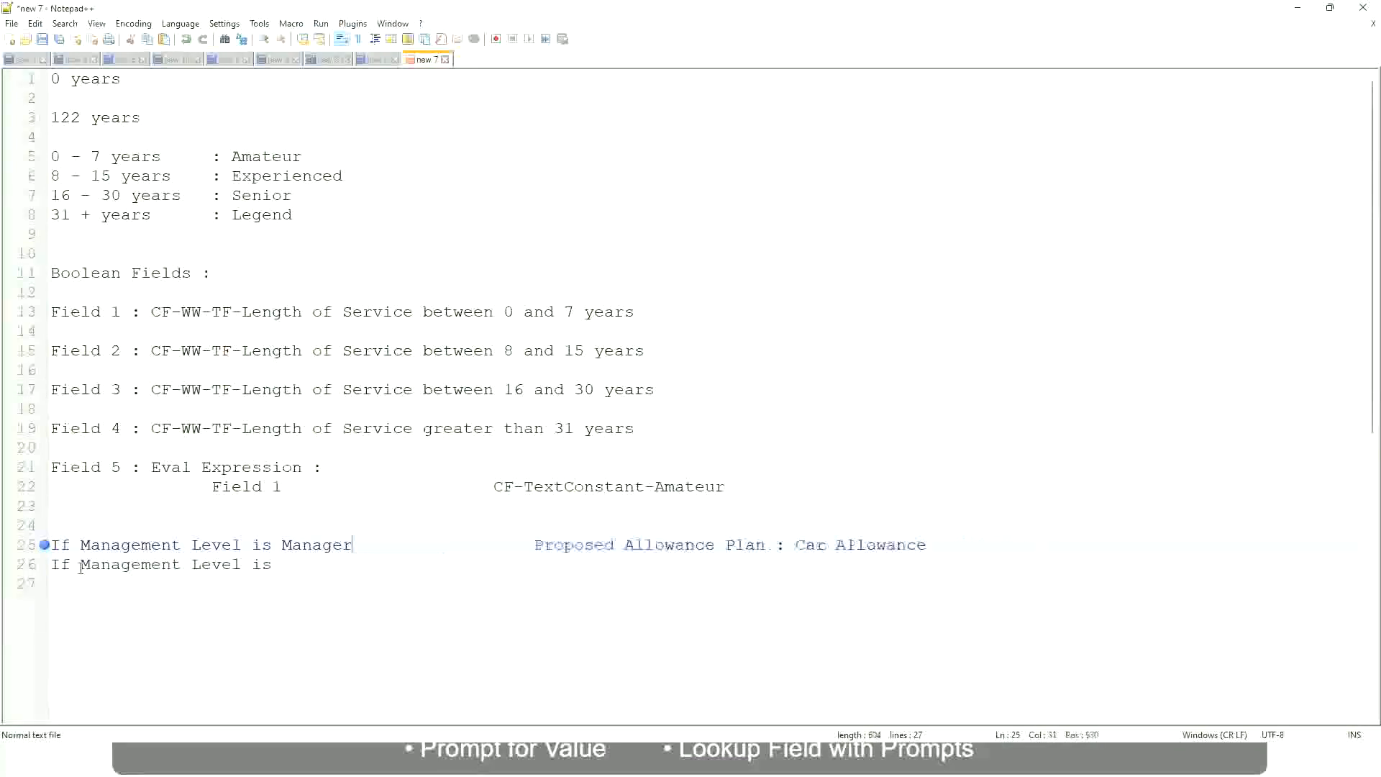
Step: Complete the second rule with Director as the level and "Executive Allowance" aligned in the result column
{"action": "key", "text": "Down"}
{"action": "type", "text": "Director                 "}
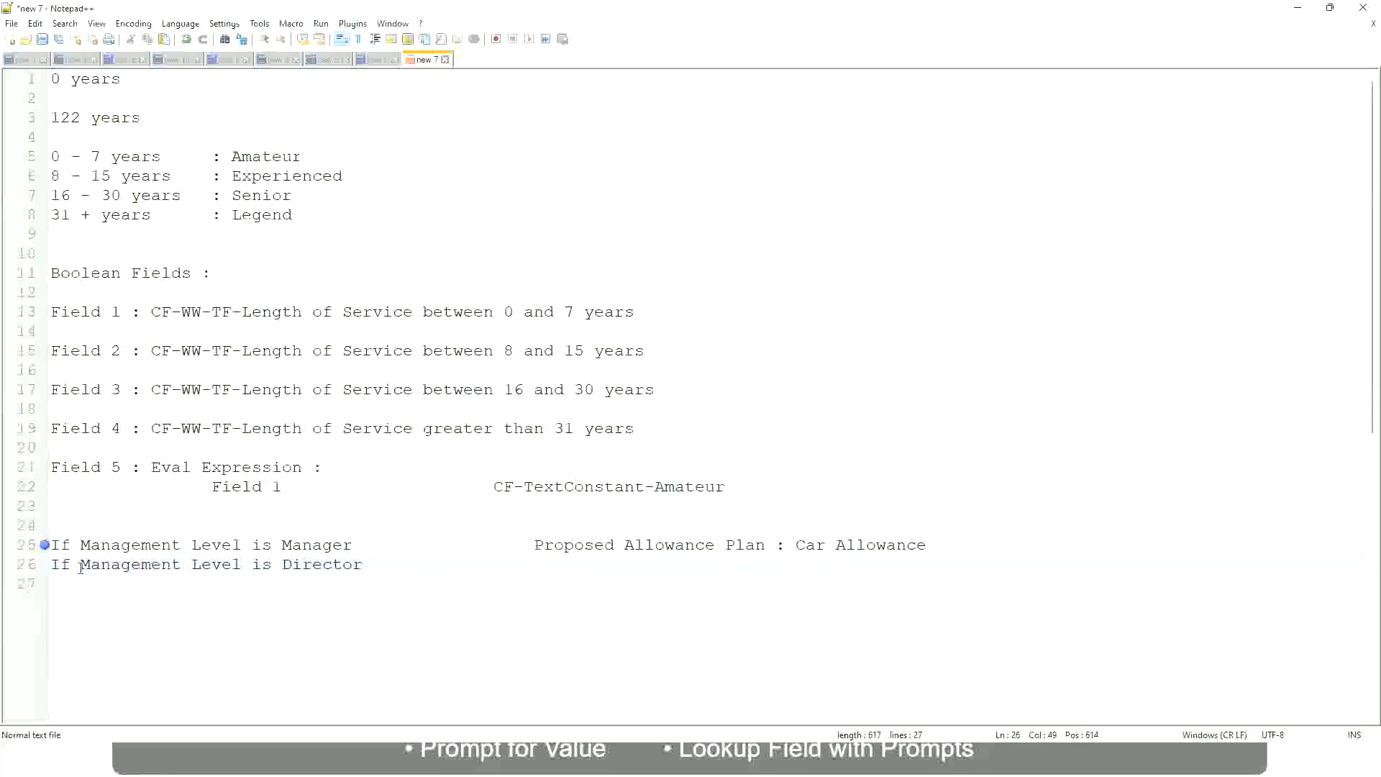
{"action": "type", "text": "Executive Allowance"}
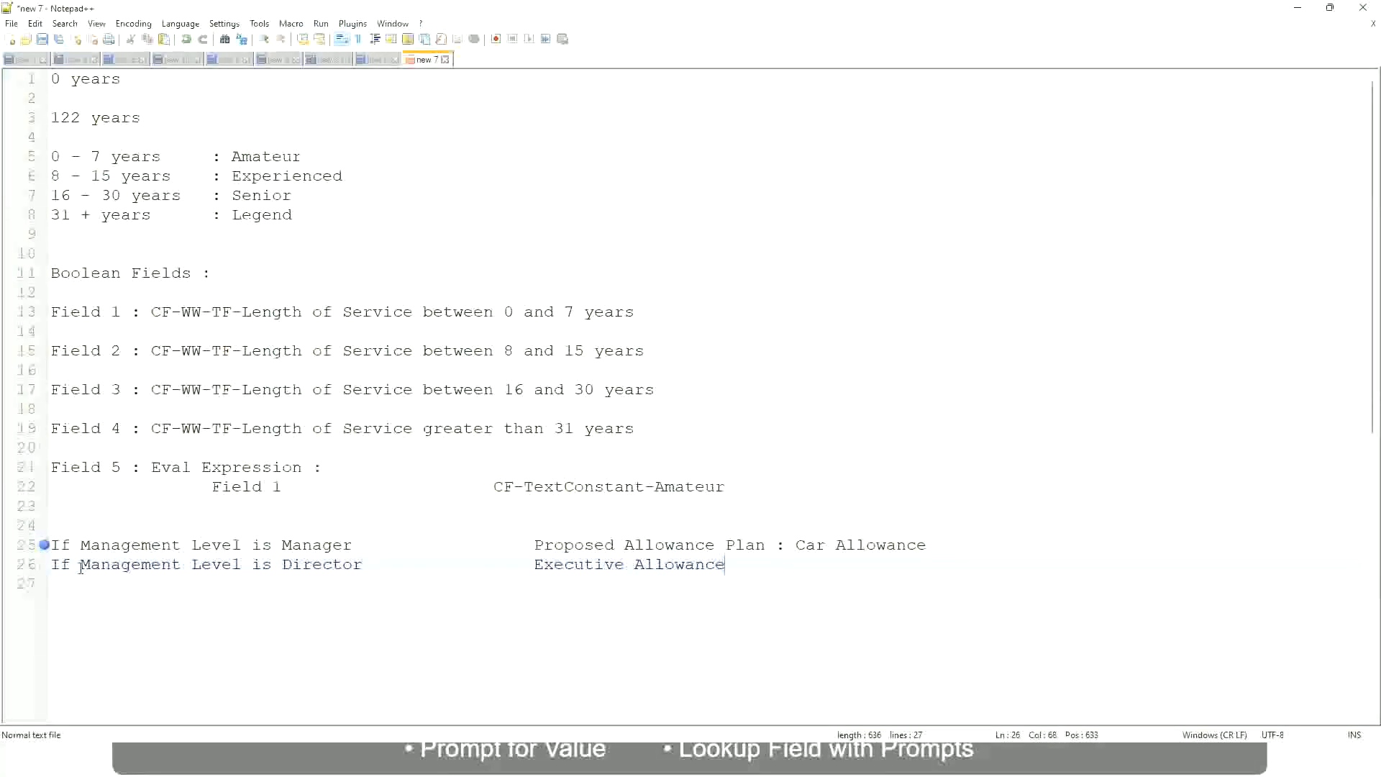
Step: Add a third rule line "If Management Level is CEO" with "CEO Allowance" in the result column
{"action": "key", "text": "Return"}
{"action": "type", "text": "If Management"}
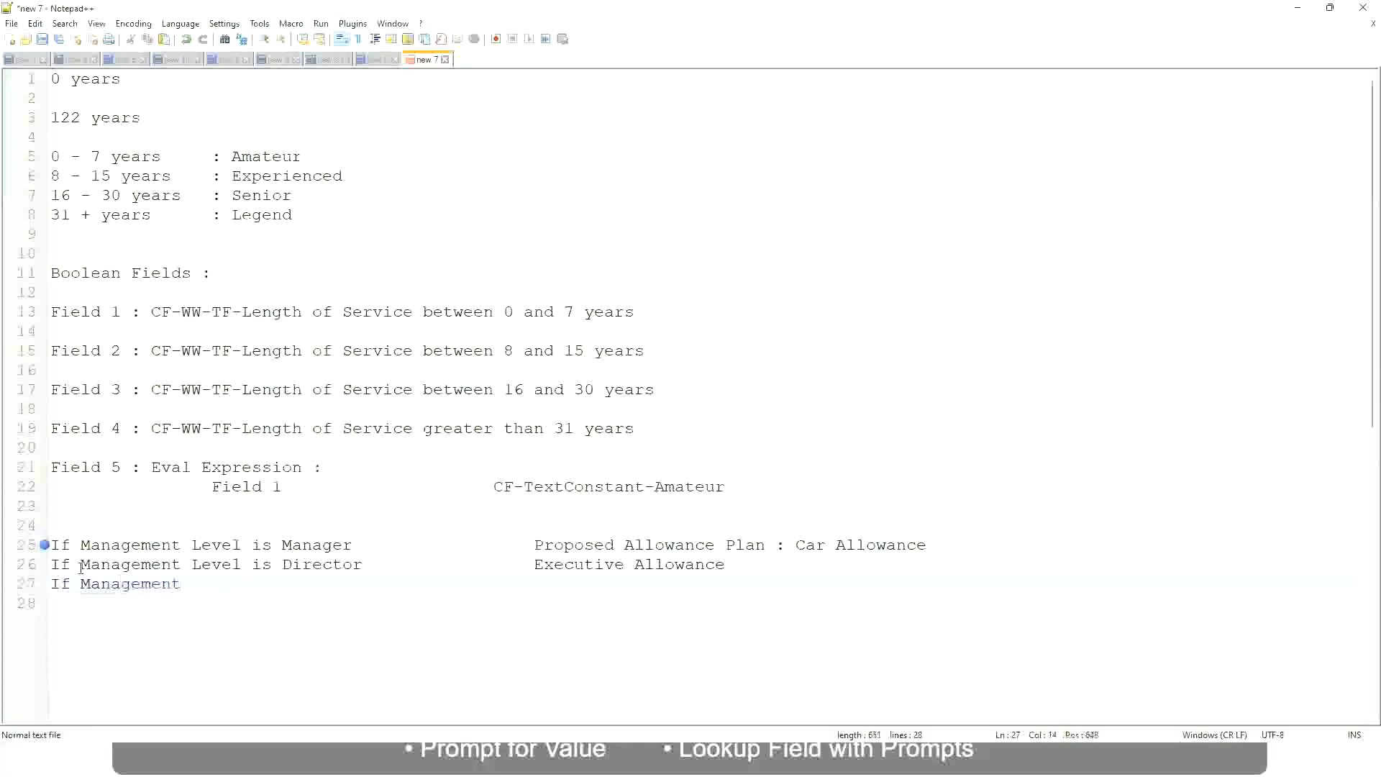
{"action": "type", "text": " le"}
{"action": "key", "text": "BackSpace"}
{"action": "key", "text": "BackSpace"}
{"action": "type", "text": "le"}
{"action": "key", "text": "BackSpace"}
{"action": "key", "text": "BackSpace"}
{"action": "type", "text": "Le"}
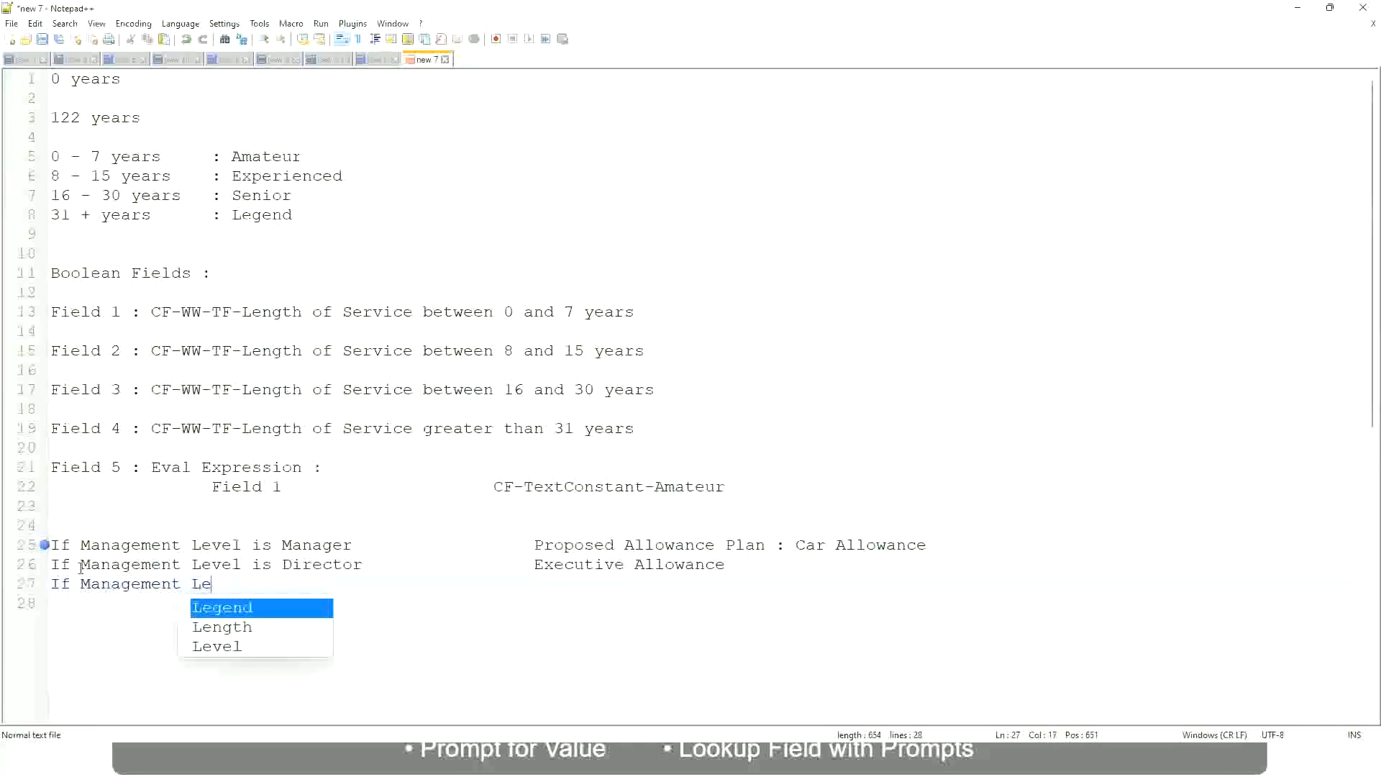
{"action": "key", "text": "Down"}
{"action": "key", "text": "Down"}
{"action": "key", "text": "Return"}
{"action": "type", "text": "is "}
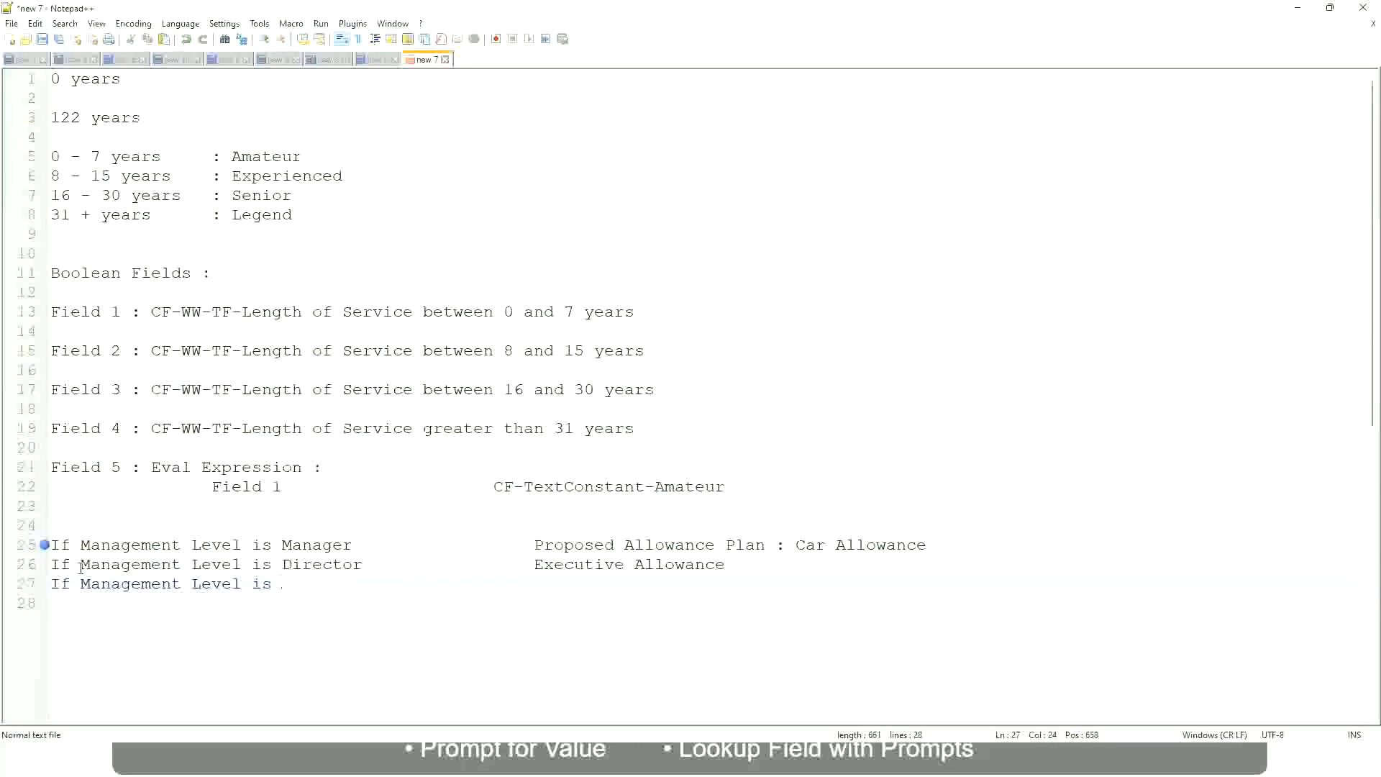
{"action": "type", "text": "CEO"}
{"action": "type", "text": "CEO Allowance"}
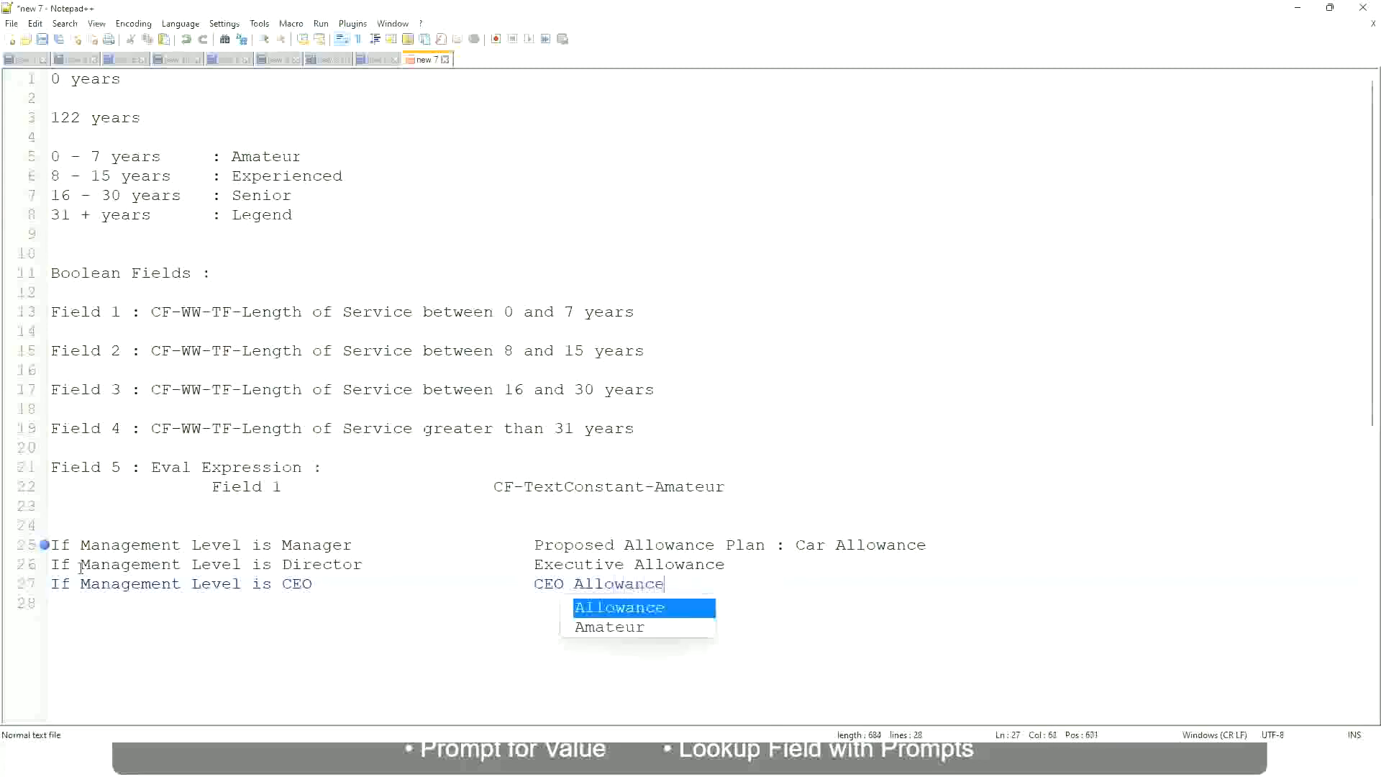
{"action": "key", "text": "Escape"}
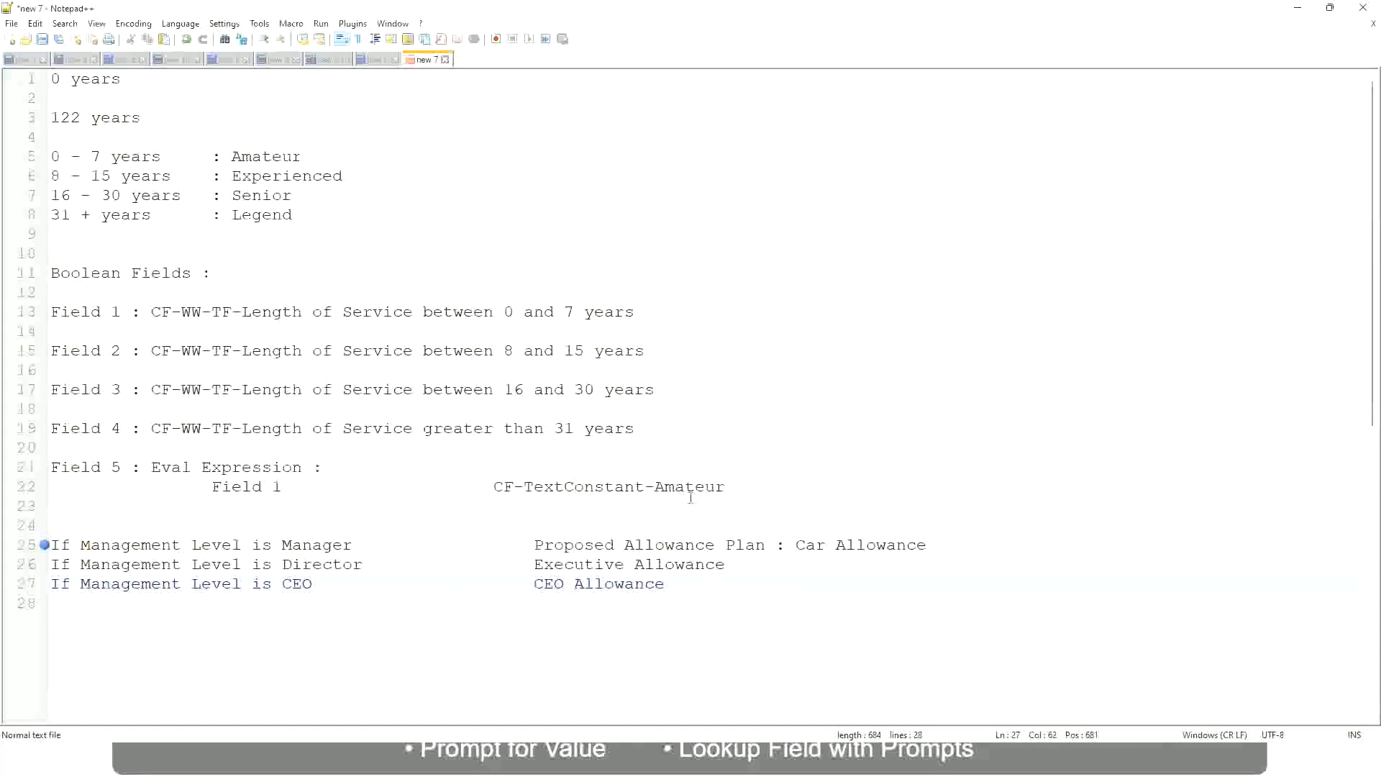
{"action": "left_click", "coordinate": [796, 545]}
{"action": "left_click_drag", "start_coordinate": [795, 545], "coordinate": [928, 541]}
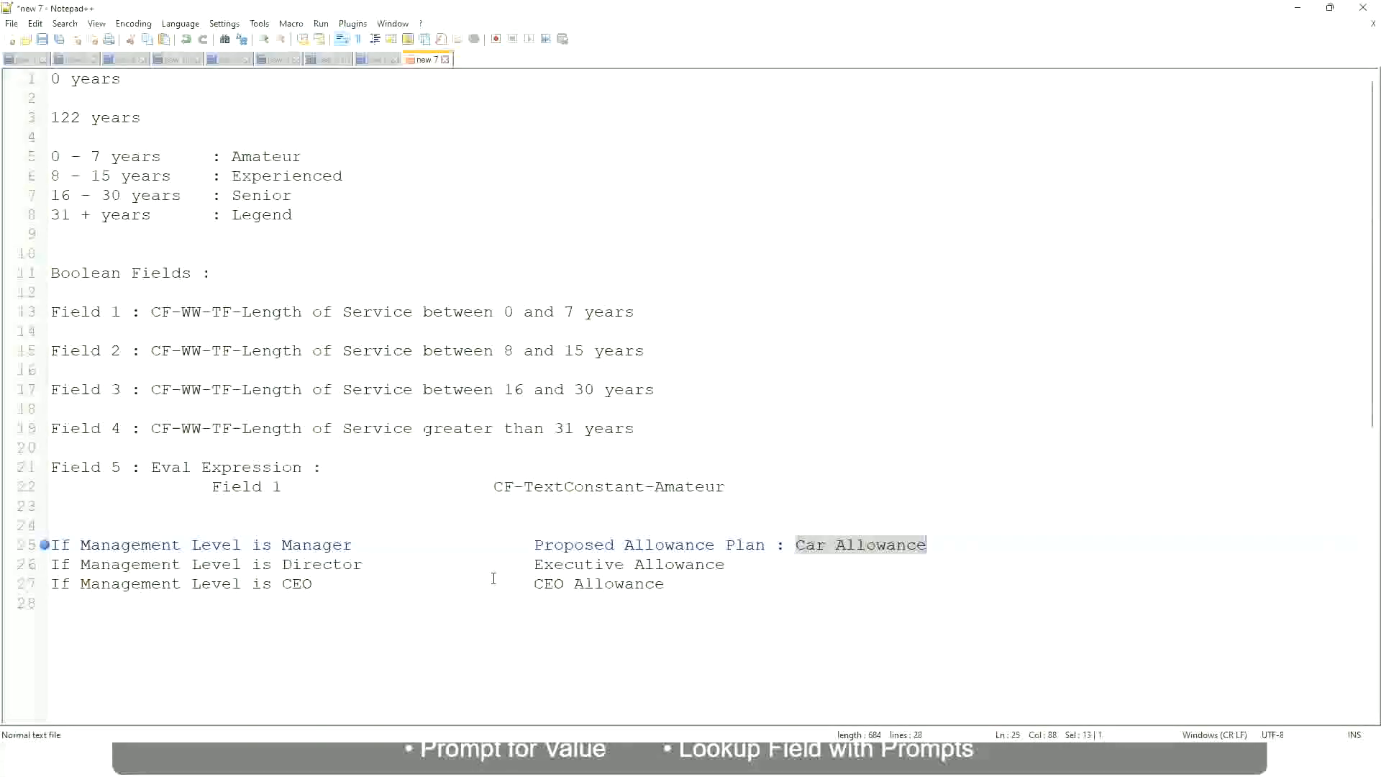
{"action": "left_click", "coordinate": [487, 544]}
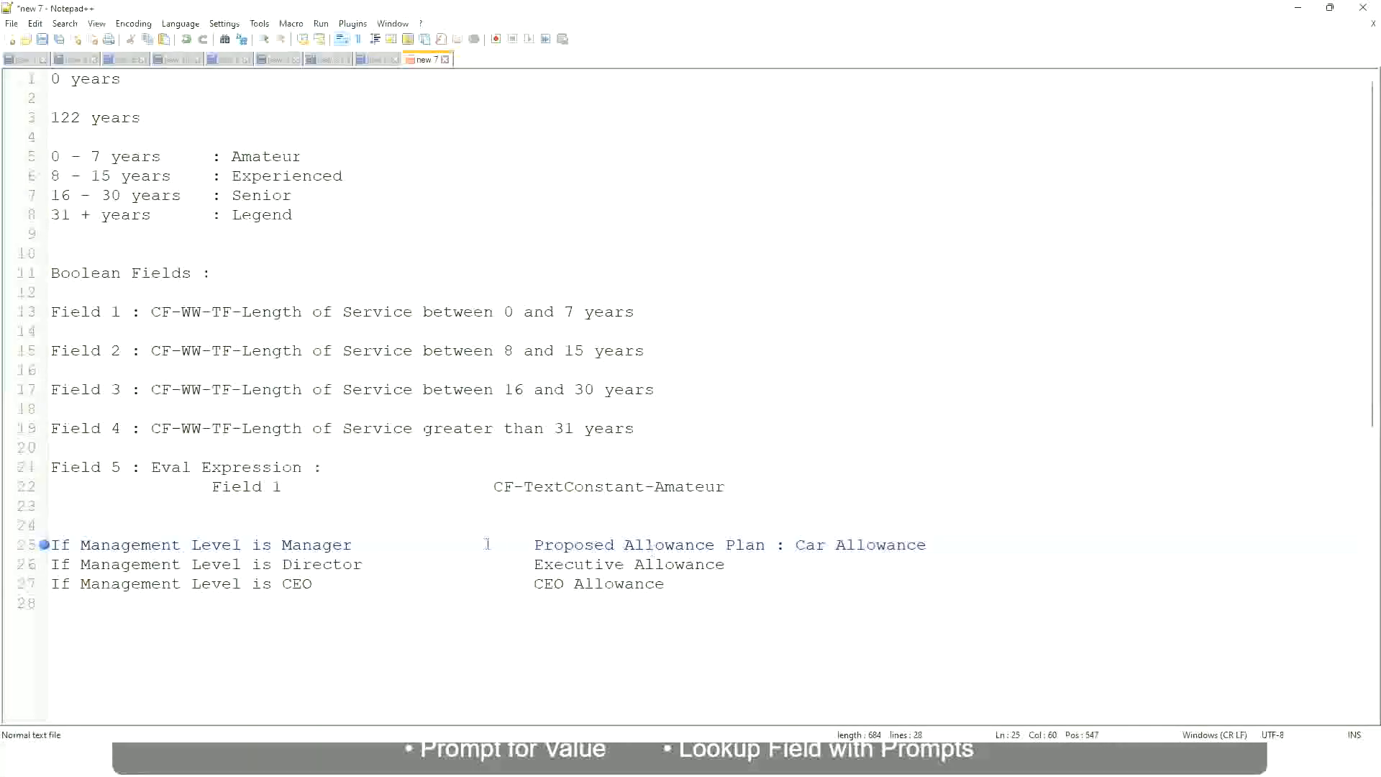
{"action": "left_click", "coordinate": [163, 545]}
{"action": "left_click", "coordinate": [282, 545]}
Step: Replace the Manager rule's result text with "First Line Manager"
{"action": "left_click_drag", "start_coordinate": [537, 545], "coordinate": [947, 539]}
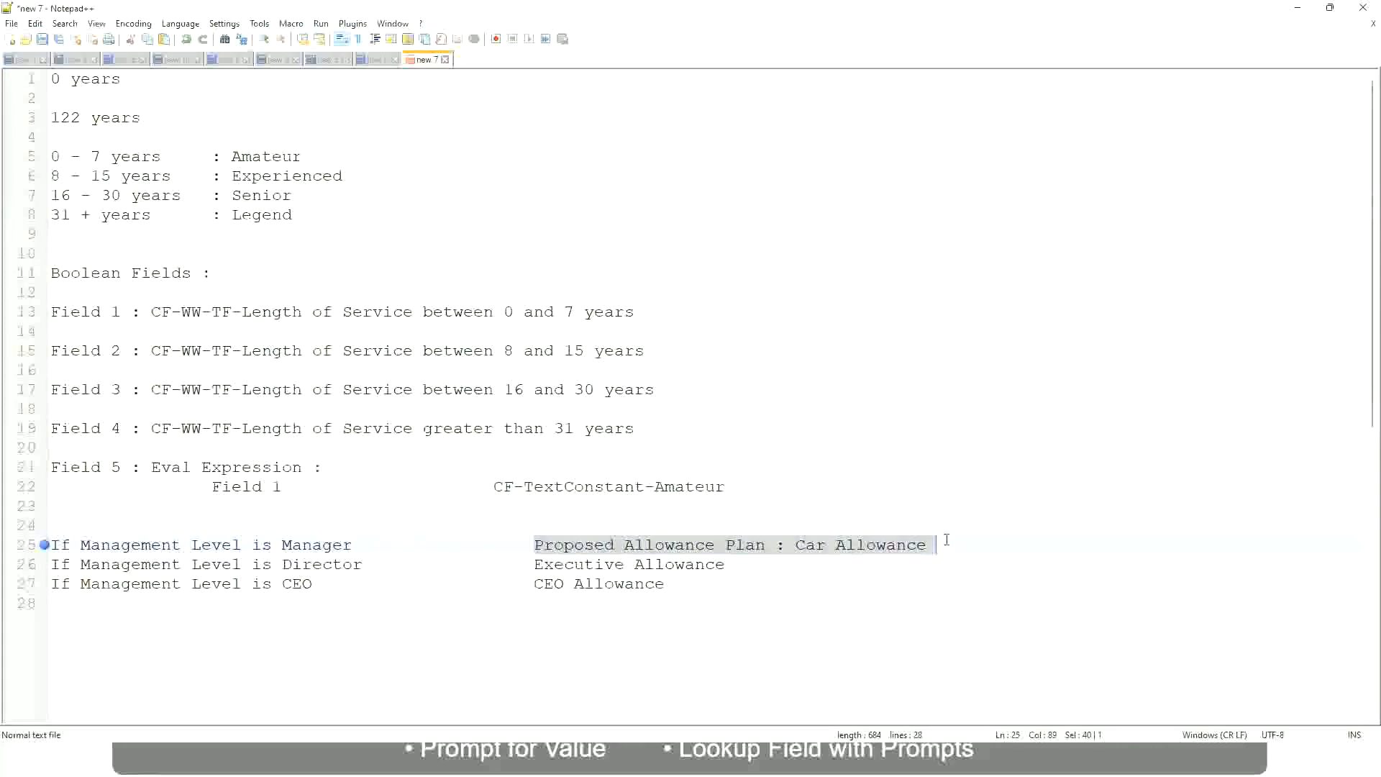
{"action": "type", "text": "Managers"}
{"action": "key", "text": "BackSpace"}
{"action": "key", "text": "BackSpace"}
{"action": "key", "text": "BackSpace"}
{"action": "key", "text": "BackSpace"}
{"action": "key", "text": "BackSpace"}
{"action": "key", "text": "BackSpace"}
{"action": "key", "text": "BackSpace"}
{"action": "key", "text": "BackSpace"}
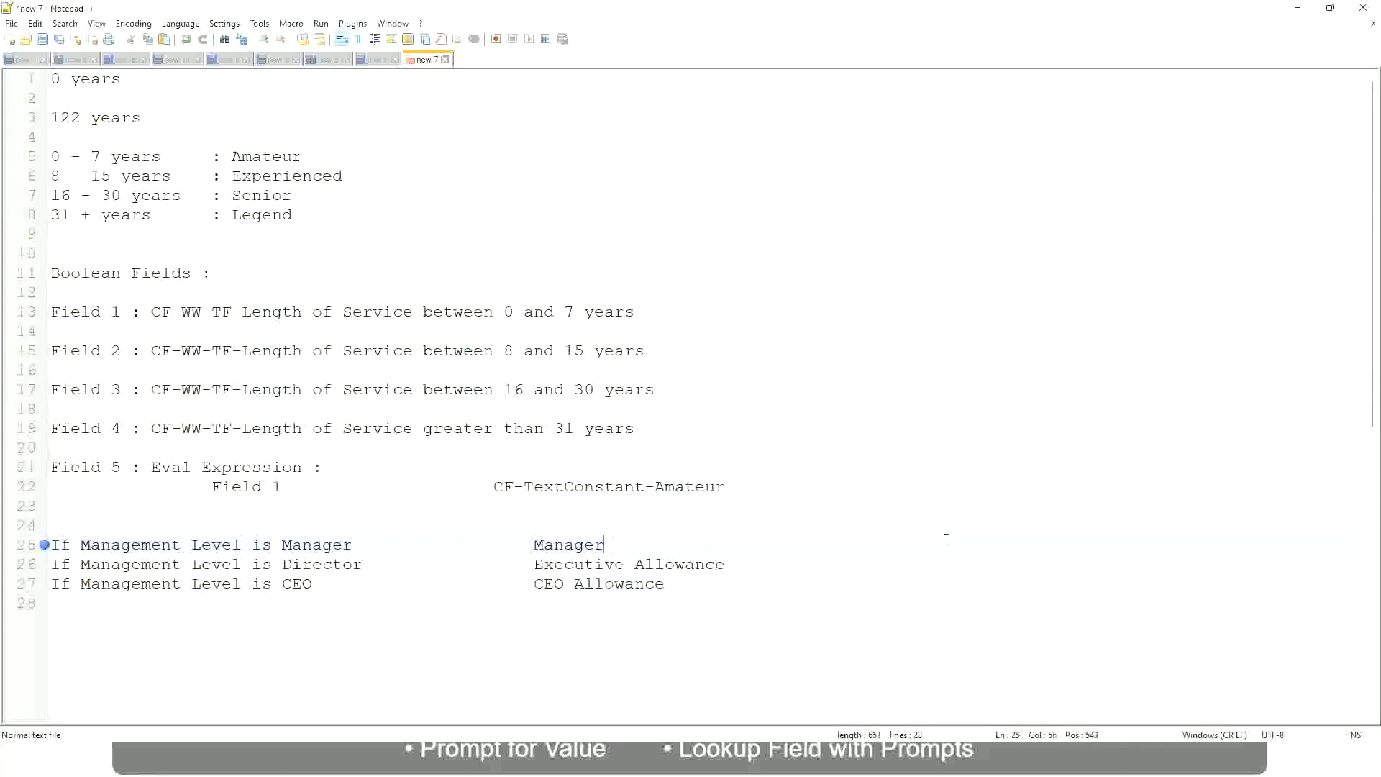
{"action": "type", "text": "First Line Ma"}
{"action": "type", "text": "nager"}
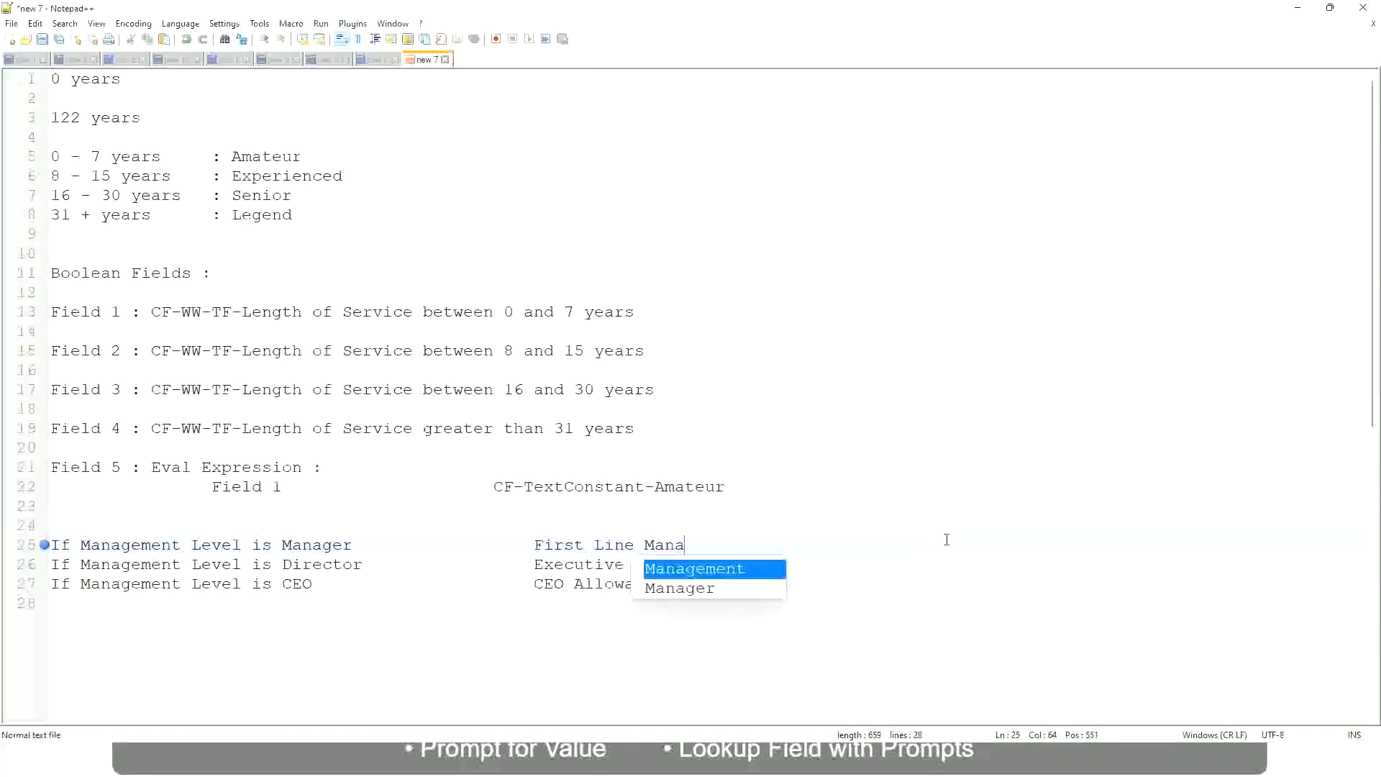
Step: Insert "Name of the" before "First Line Manager" in the Manager rule's result
{"action": "key", "text": "Left"}
{"action": "key", "text": "Left"}
{"action": "key", "text": "Left"}
{"action": "key", "text": "Left"}
{"action": "key", "text": "Left"}
{"action": "key", "text": "Left"}
{"action": "key", "text": "Left"}
{"action": "key", "text": "Left"}
{"action": "key", "text": "Left"}
{"action": "key", "text": "Left"}
{"action": "key", "text": "Left"}
{"action": "key", "text": "Left"}
{"action": "key", "text": "Left"}
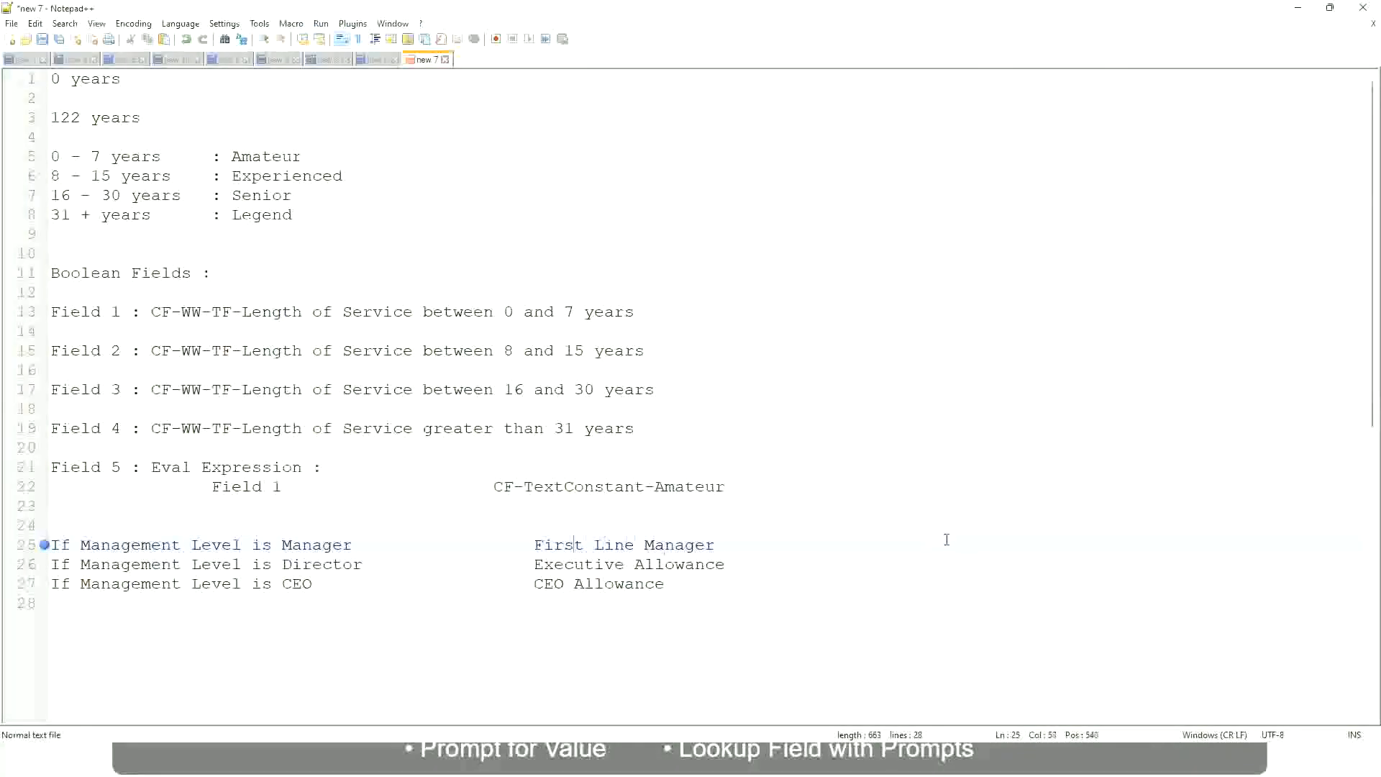
{"action": "type", "text": "Name of the"}
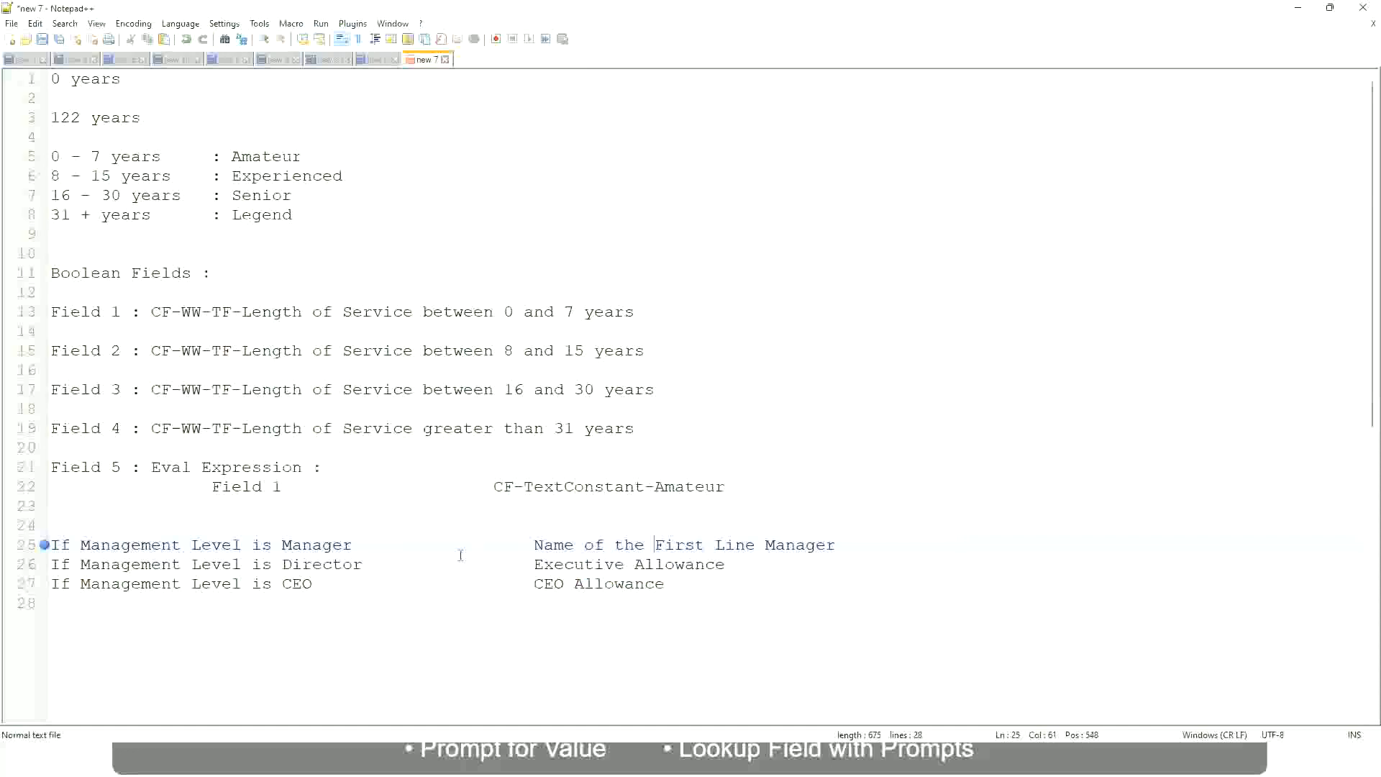
Step: Replace "Executive Allowance" in the Director rule with "Name of"
{"action": "left_click", "coordinate": [535, 565]}
{"action": "left_click_drag", "start_coordinate": [564, 564], "coordinate": [725, 564]}
{"action": "type", "text": "Name"}
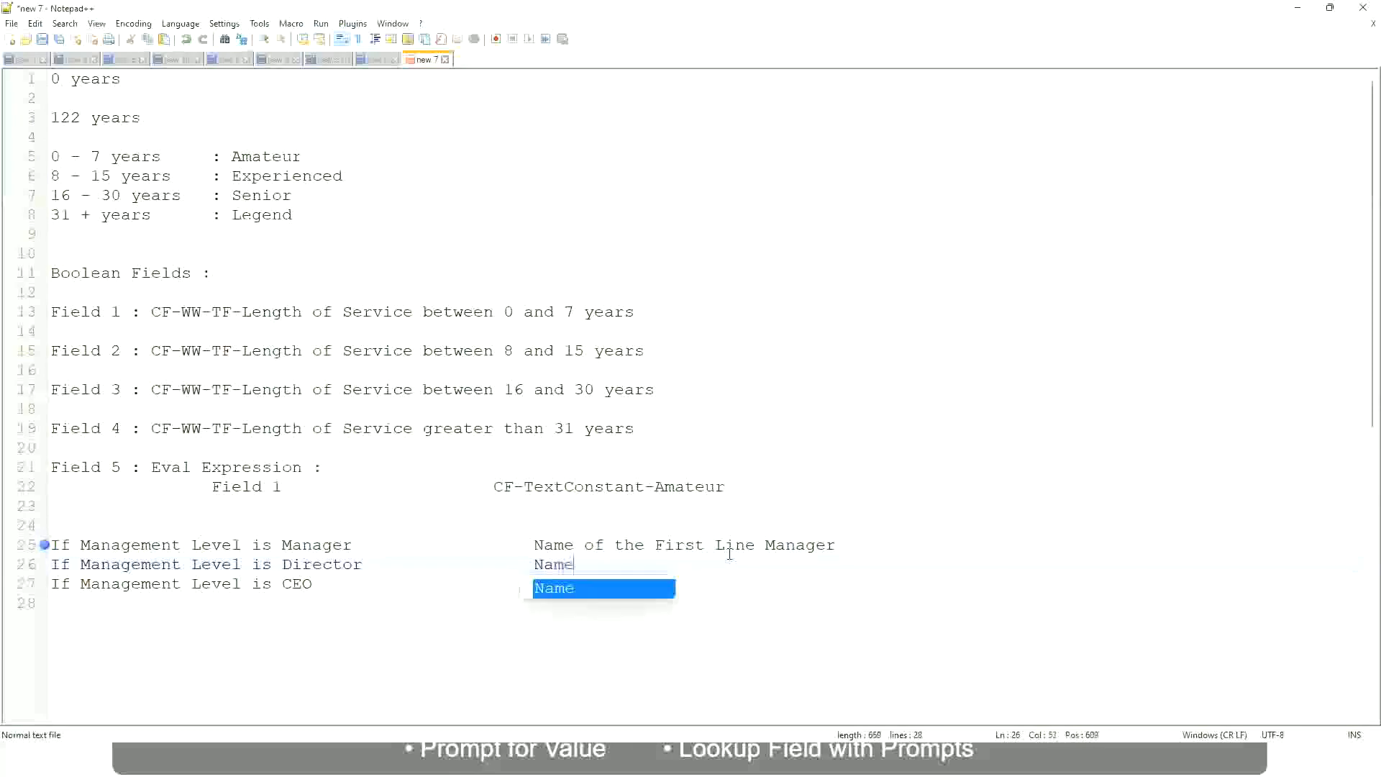
{"action": "type", "text": " of "}
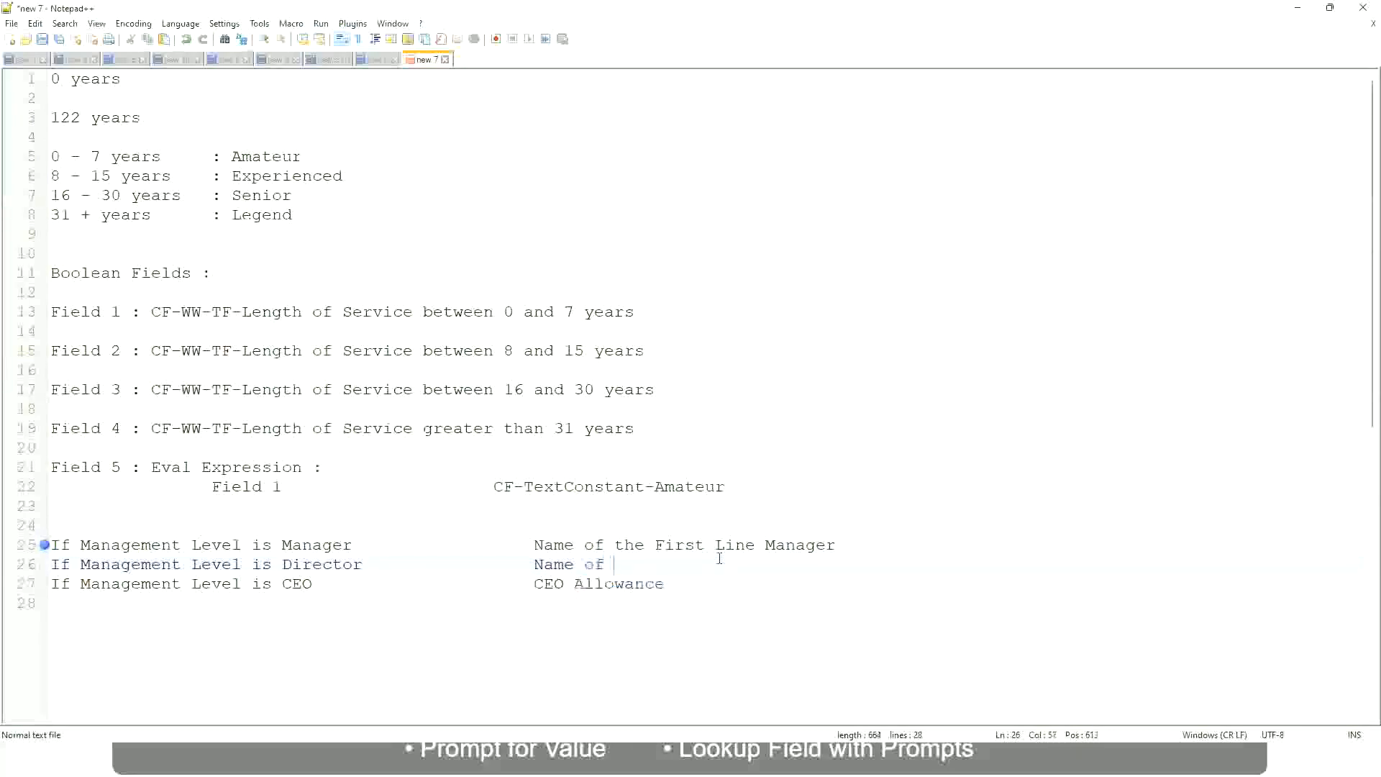
{"action": "type", "text": "First"}
{"action": "key", "text": "BackSpace"}
{"action": "key", "text": "BackSpace"}
{"action": "key", "text": "BackSpace"}
{"action": "key", "text": "BackSpace"}
{"action": "key", "text": "BackSpace"}
{"action": "key", "text": "BackSpace"}
Step: Change "First" to "Second" in the Manager rule's result and complete the Director rule's result as "Name of Manager"
{"action": "double_click", "coordinate": [677, 547]}
{"action": "type", "text": "Second"}
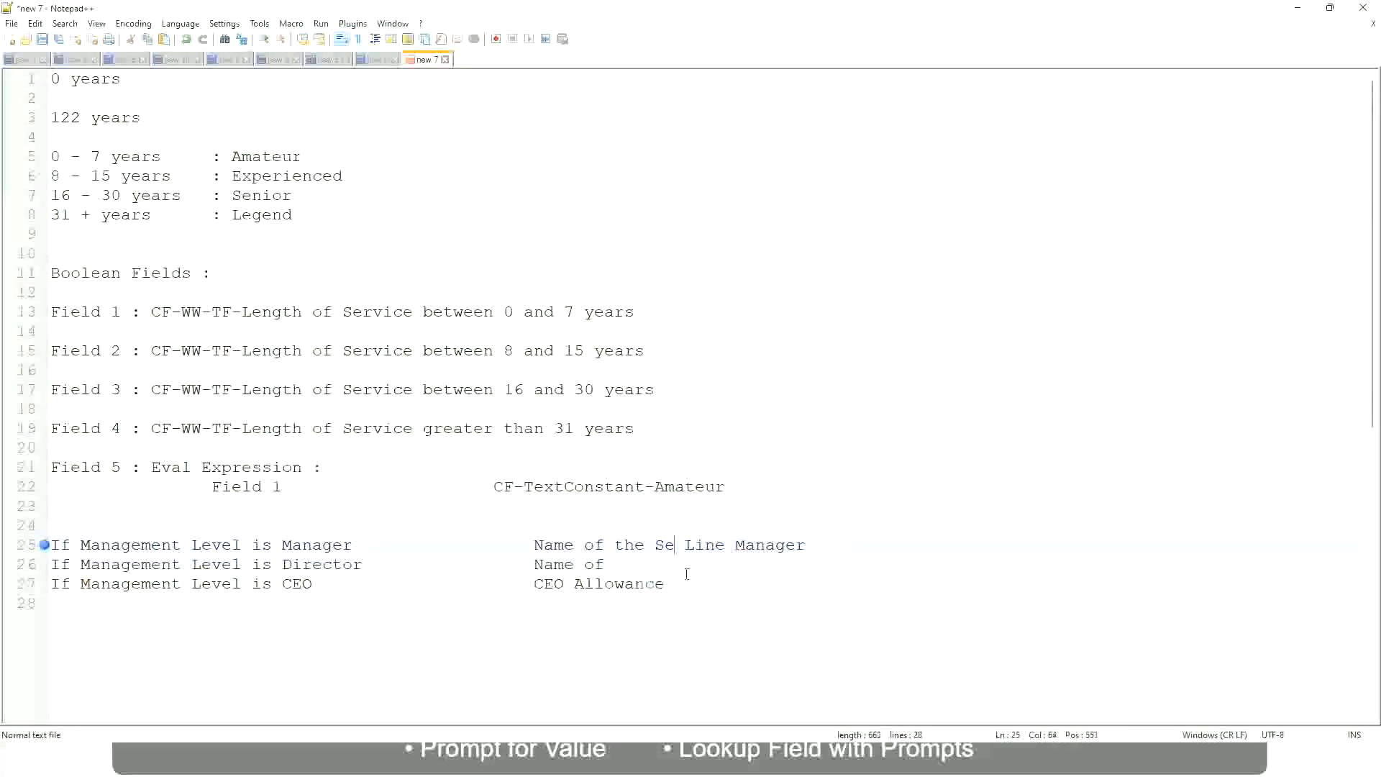
{"action": "key", "text": "BackSpace"}
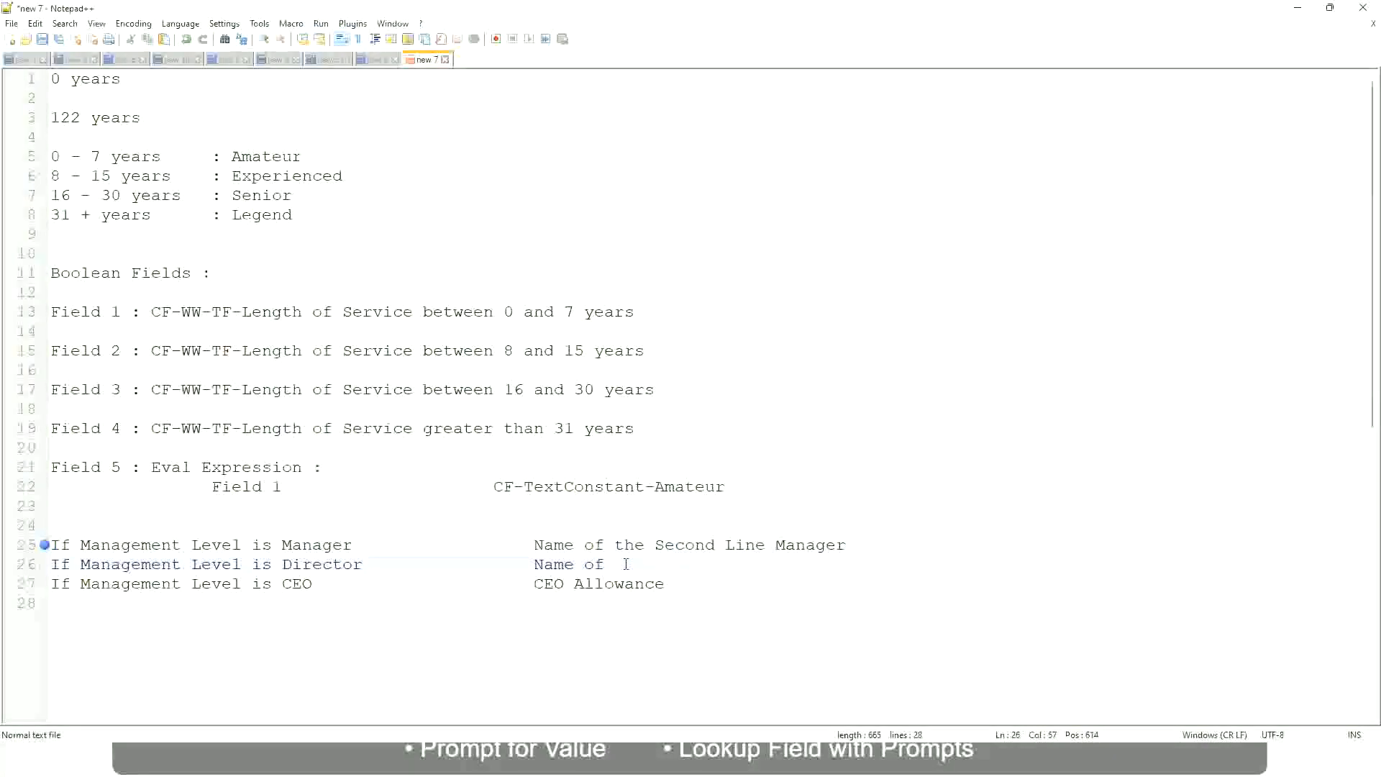
{"action": "type", "text": "Manager"}
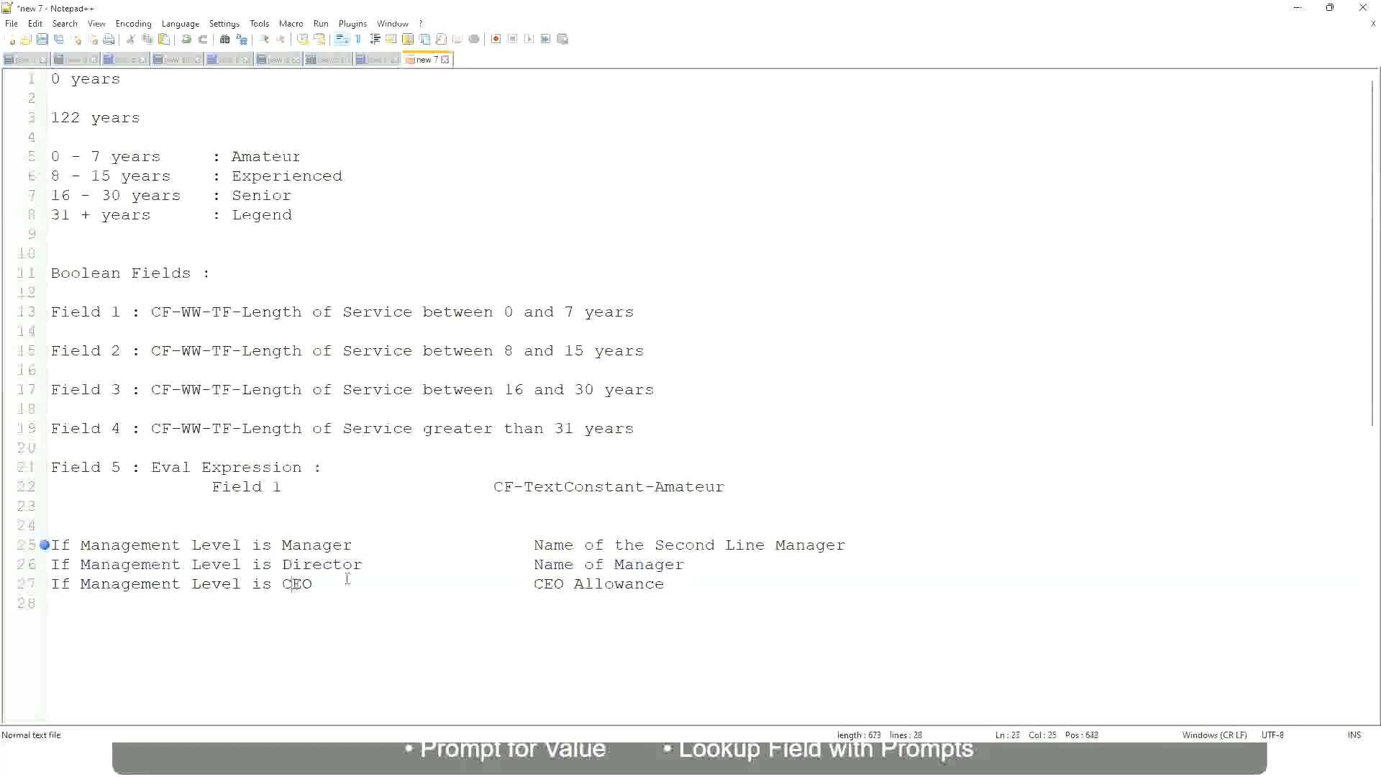
Step: Replace the CEO rule's result with "name of CEO/Himself/Herself"
{"action": "left_click_drag", "start_coordinate": [534, 583], "coordinate": [683, 583]}
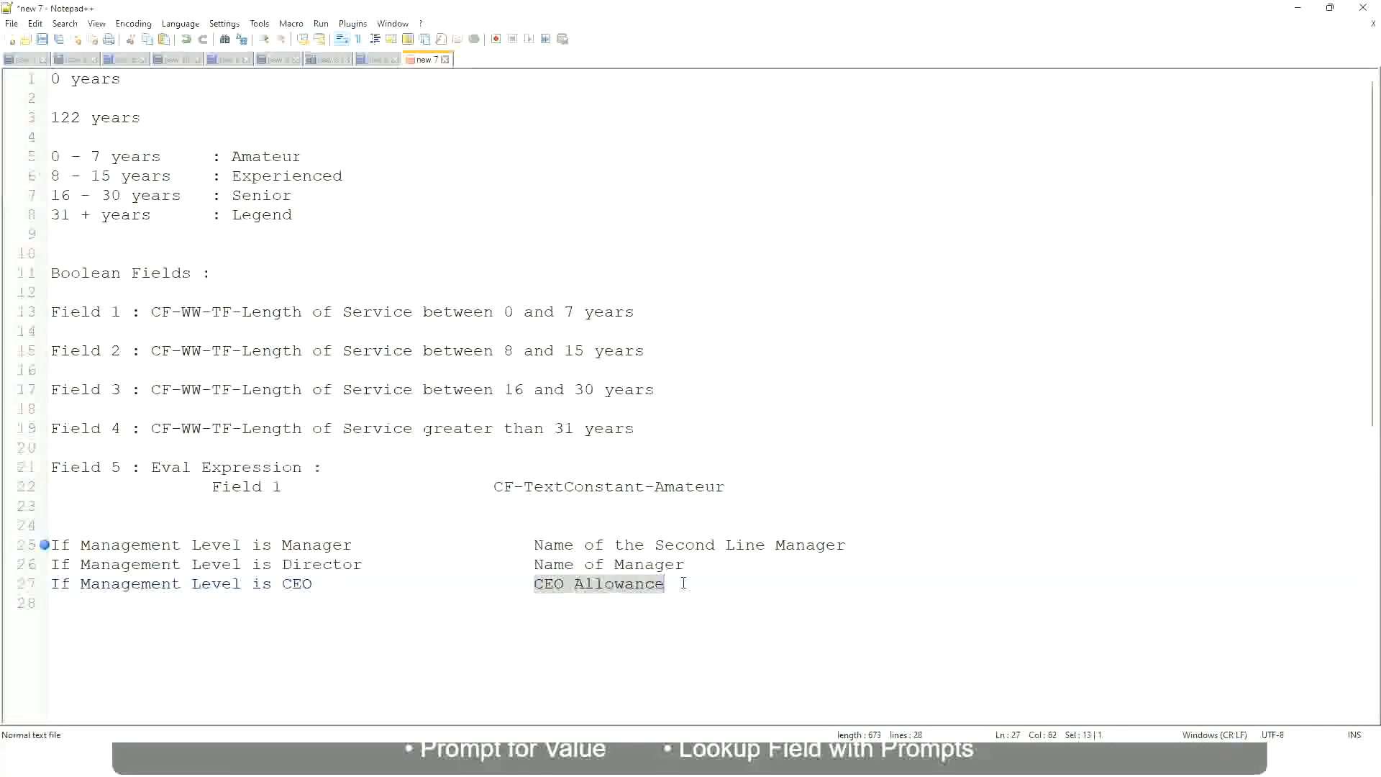
{"action": "type", "text": "name of CEO "}
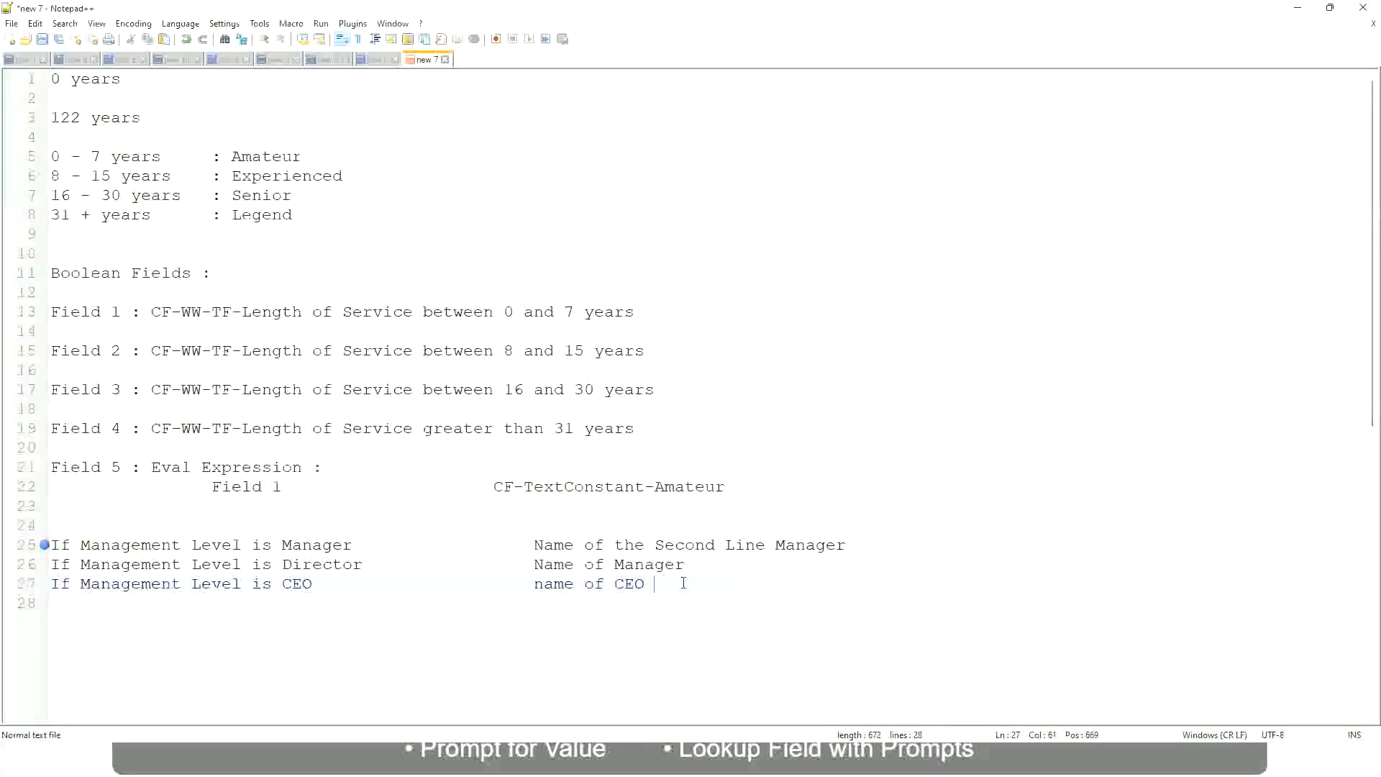
{"action": "type", "text": "/Himself/Herself"}
{"action": "left_click", "coordinate": [505, 588]}
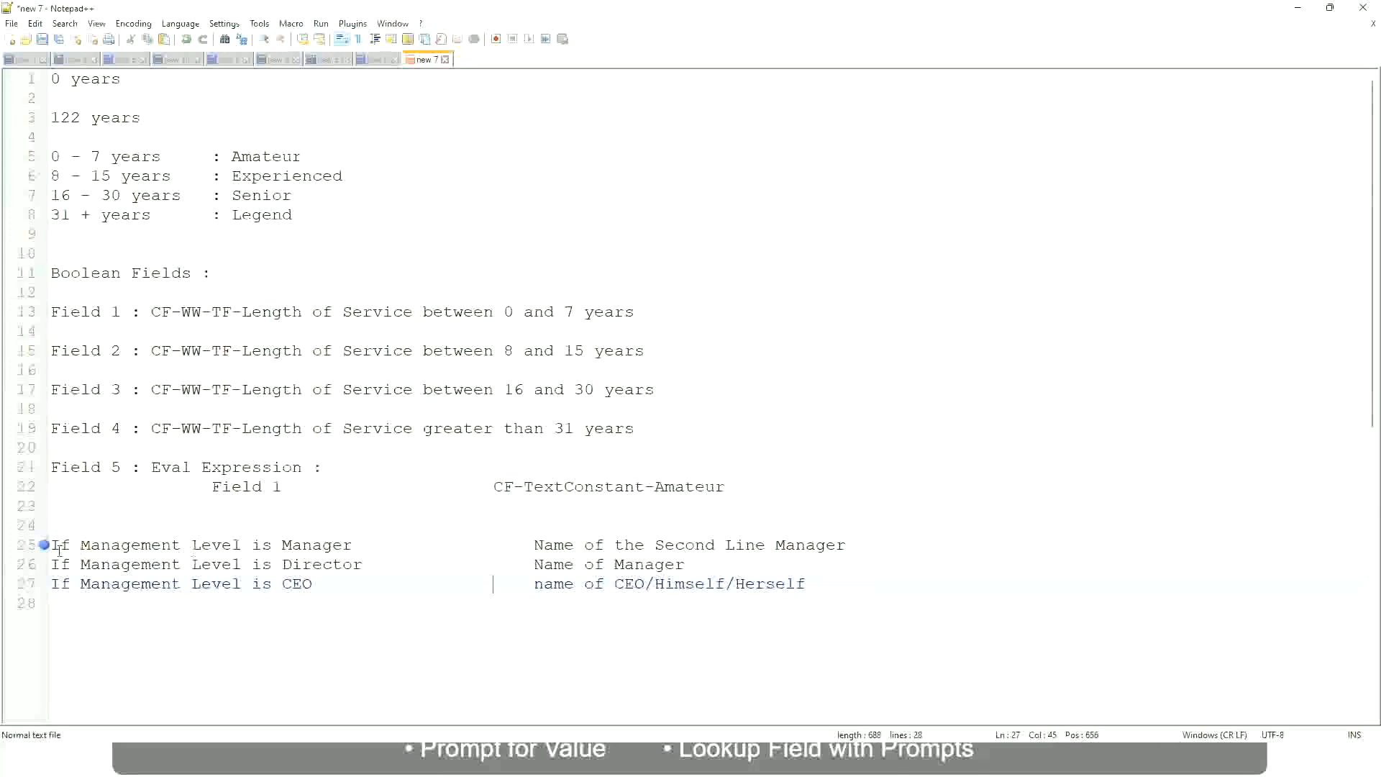
Step: Review the Manager, Director and CEO rule lines, matching each management level to its result
{"action": "left_click", "coordinate": [210, 545]}
{"action": "left_click", "coordinate": [321, 546]}
{"action": "left_click", "coordinate": [342, 564]}
{"action": "left_click", "coordinate": [686, 564]}
{"action": "left_click", "coordinate": [310, 566]}
{"action": "left_click", "coordinate": [298, 585]}
{"action": "left_click", "coordinate": [647, 586]}
{"action": "left_click", "coordinate": [813, 584]}
{"action": "left_click_drag", "start_coordinate": [838, 581], "coordinate": [23, 554]}
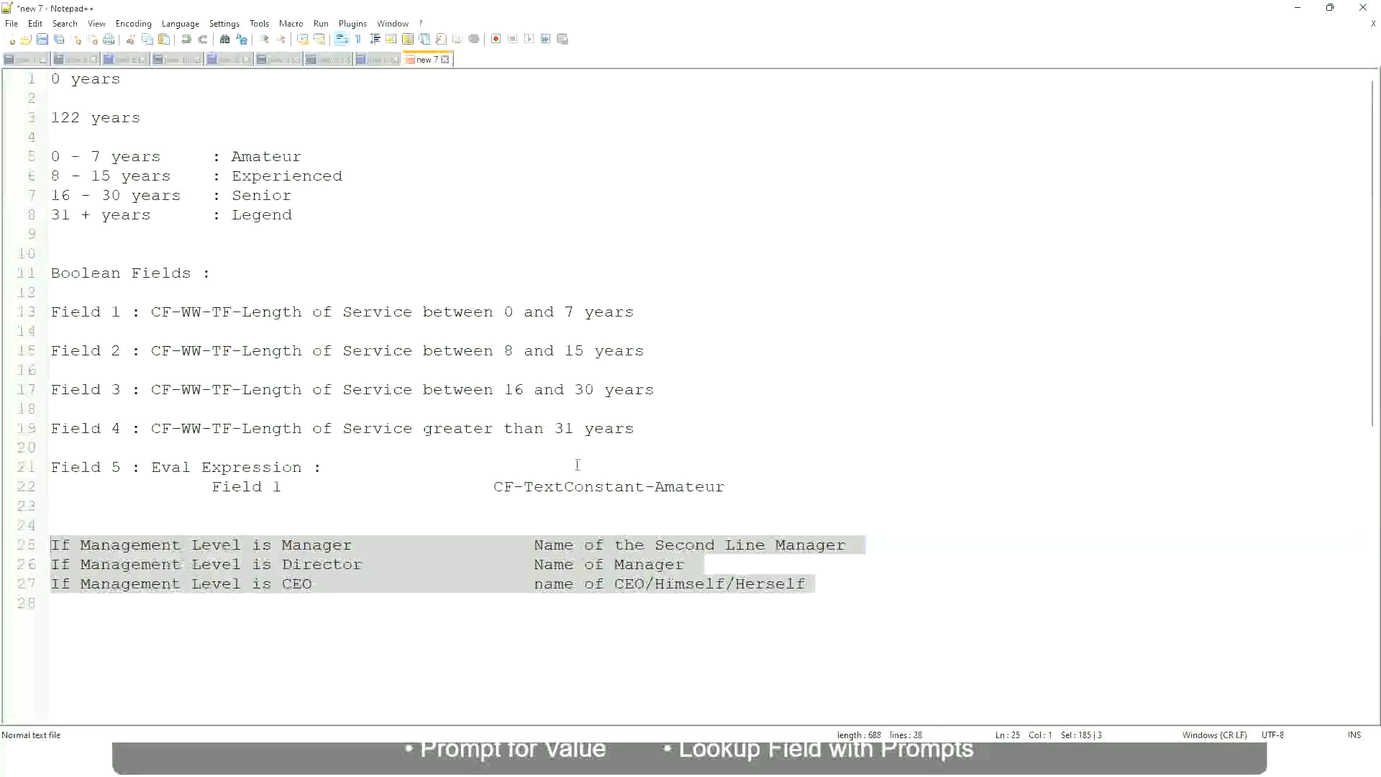
{"action": "left_click", "coordinate": [583, 546]}
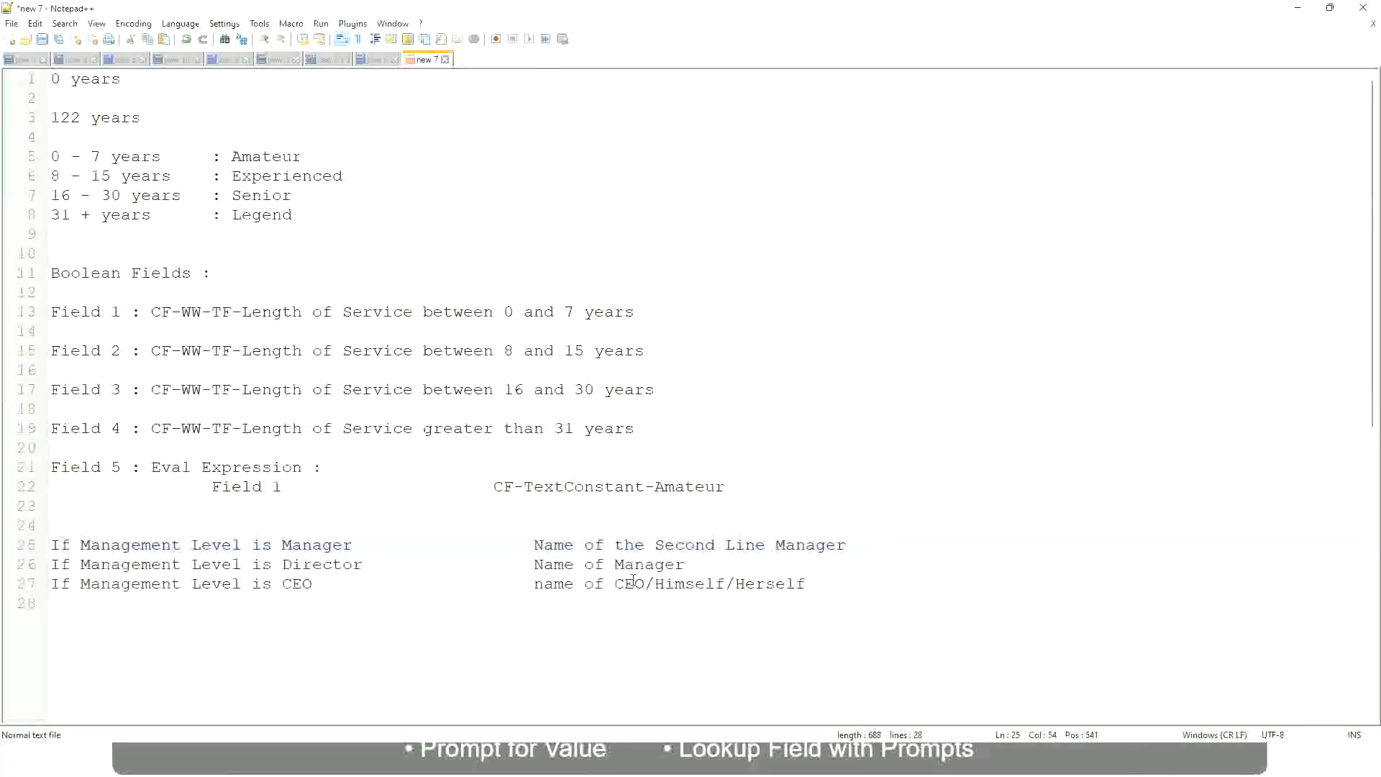
Step: Examine the Manager rule's second line manager result as a value that differs for each worker
{"action": "left_click", "coordinate": [533, 545]}
{"action": "left_click_drag", "start_coordinate": [533, 544], "coordinate": [848, 545]}
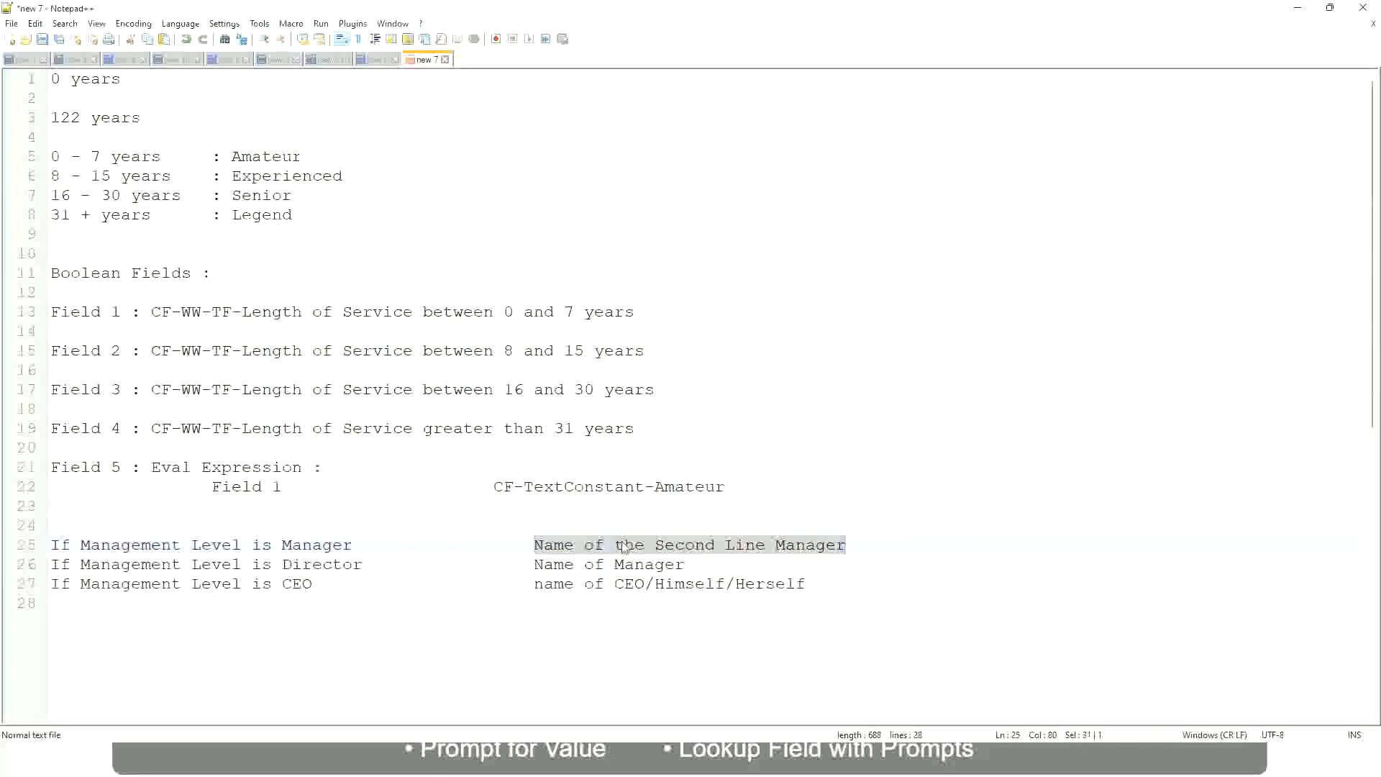
{"action": "left_click", "coordinate": [644, 544]}
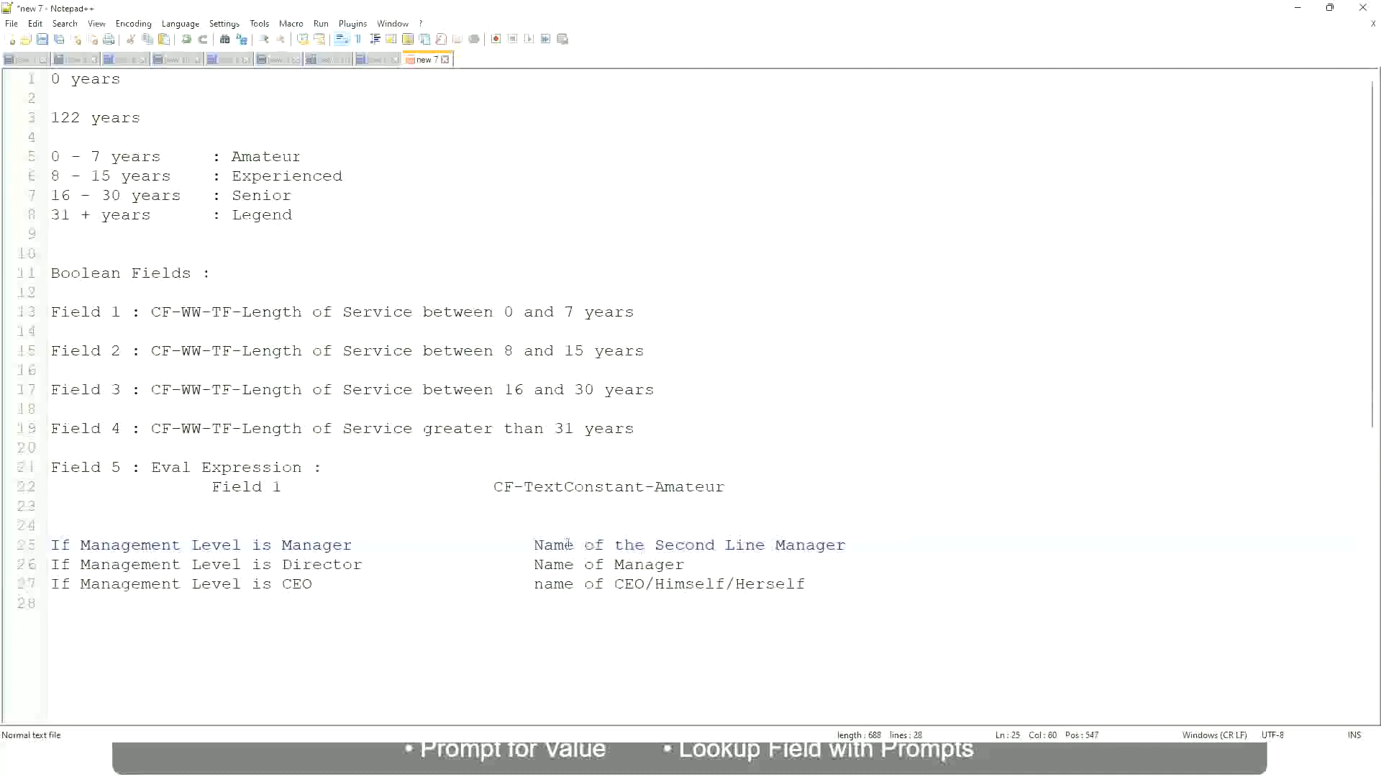
{"action": "left_click_drag", "start_coordinate": [534, 545], "coordinate": [849, 543]}
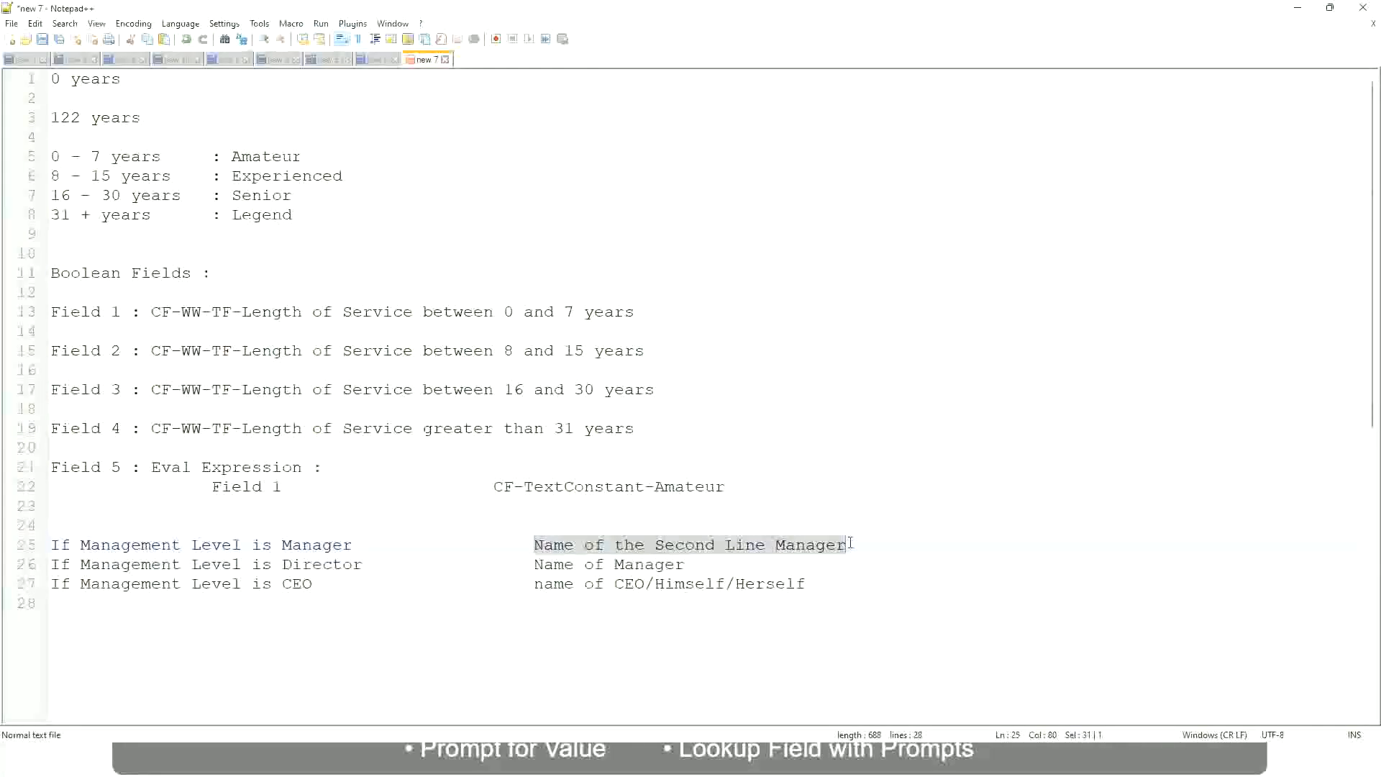
{"action": "left_click", "coordinate": [711, 547]}
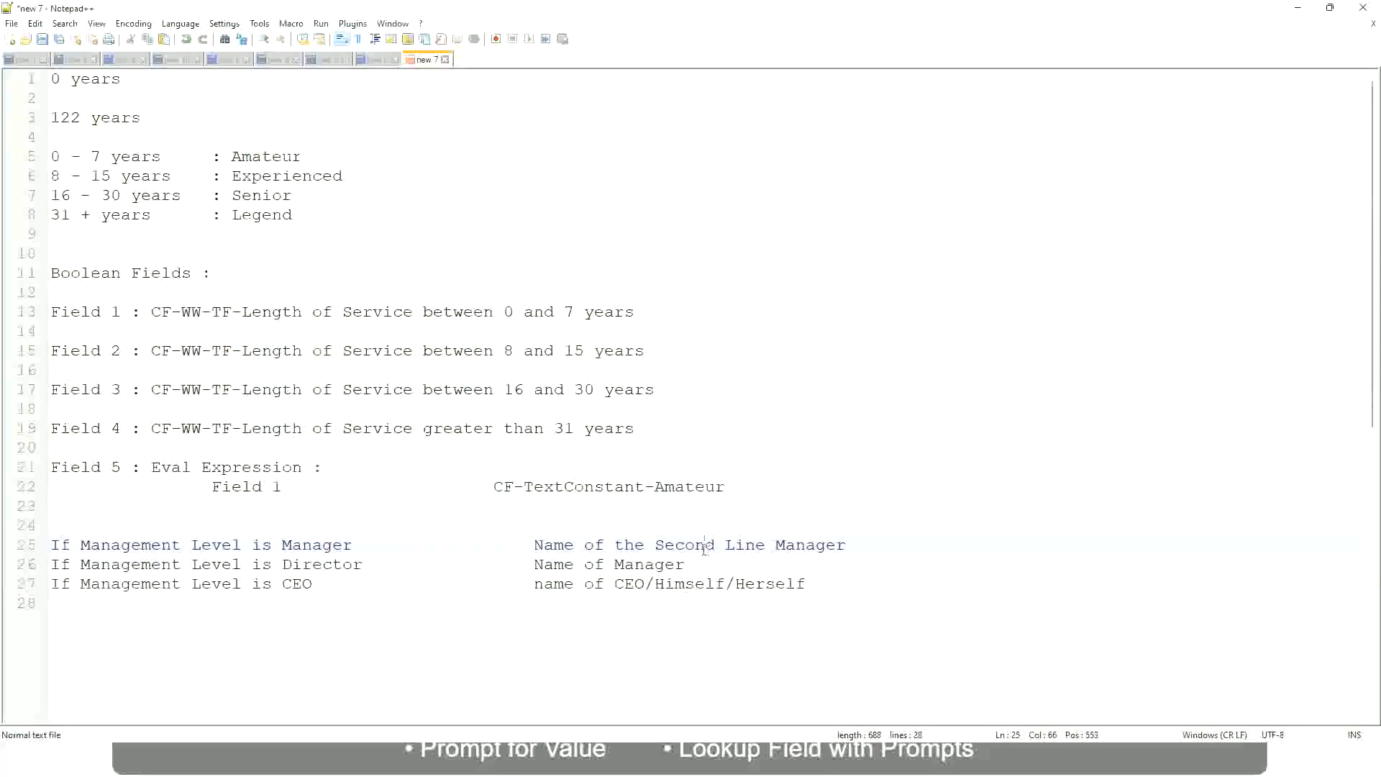
{"action": "left_click", "coordinate": [360, 544]}
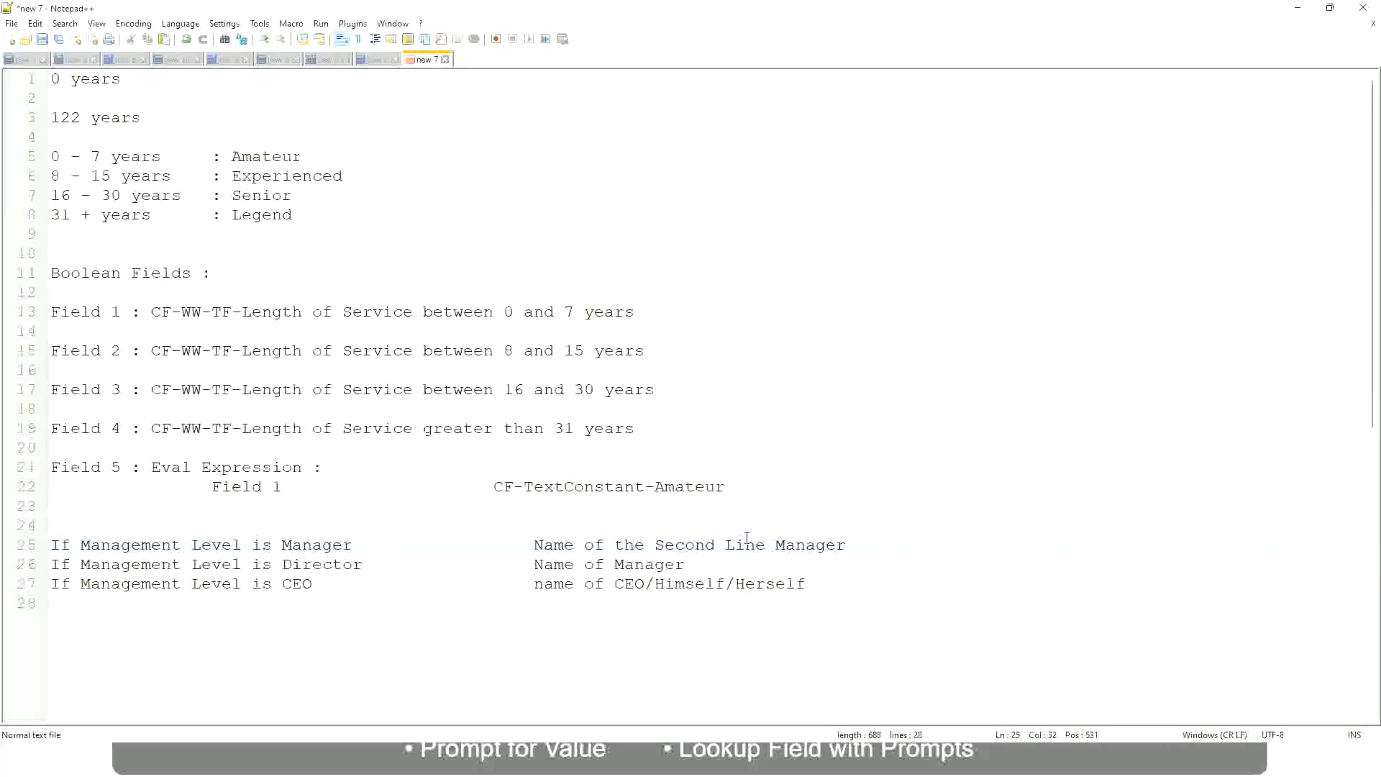
{"action": "left_click", "coordinate": [708, 543]}
{"action": "left_click_drag", "start_coordinate": [756, 544], "coordinate": [766, 544]}
{"action": "left_click", "coordinate": [868, 541]}
{"action": "left_click", "coordinate": [814, 536]}
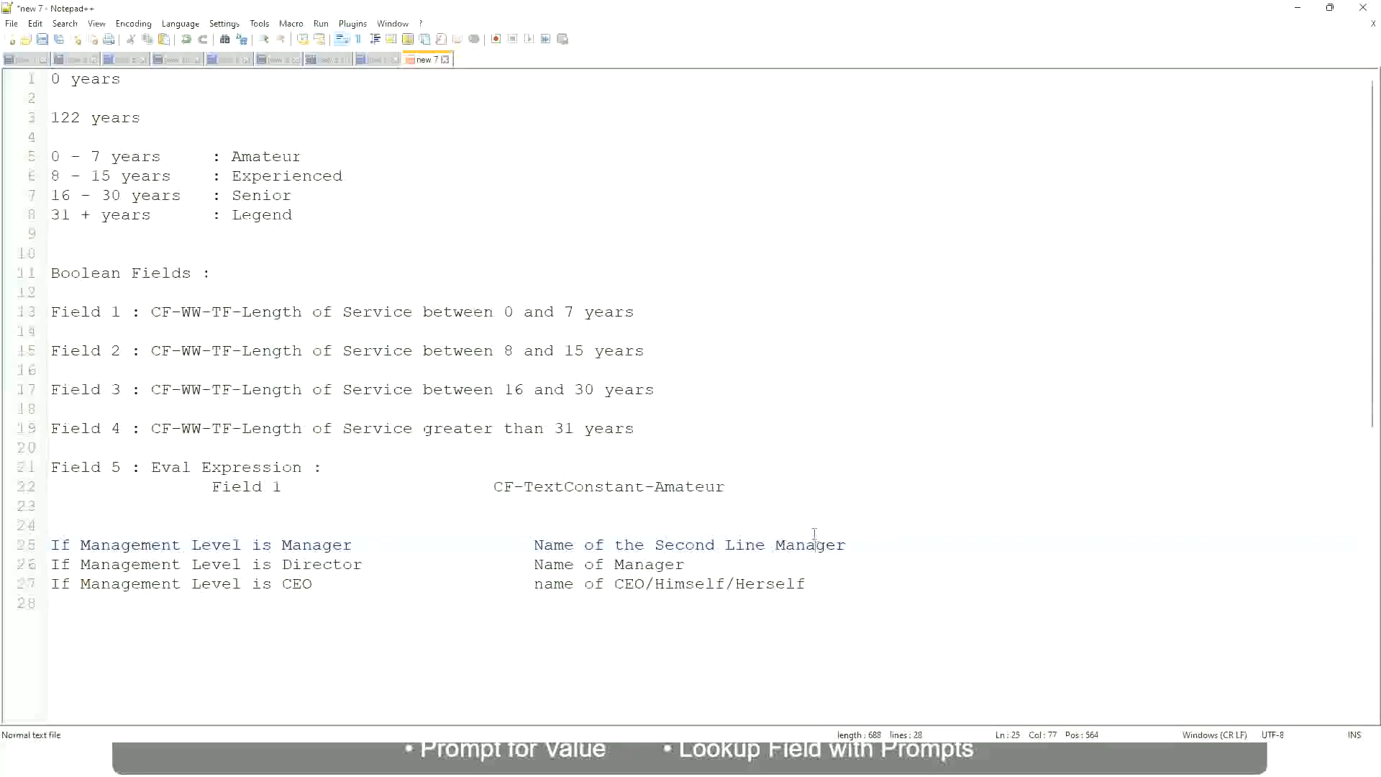
Step: Compare the fixed experience bands Amateur, Experienced, Senior and Legend with the results of the management level rules
{"action": "double_click", "coordinate": [265, 158]}
{"action": "double_click", "coordinate": [270, 177]}
{"action": "double_click", "coordinate": [266, 195]}
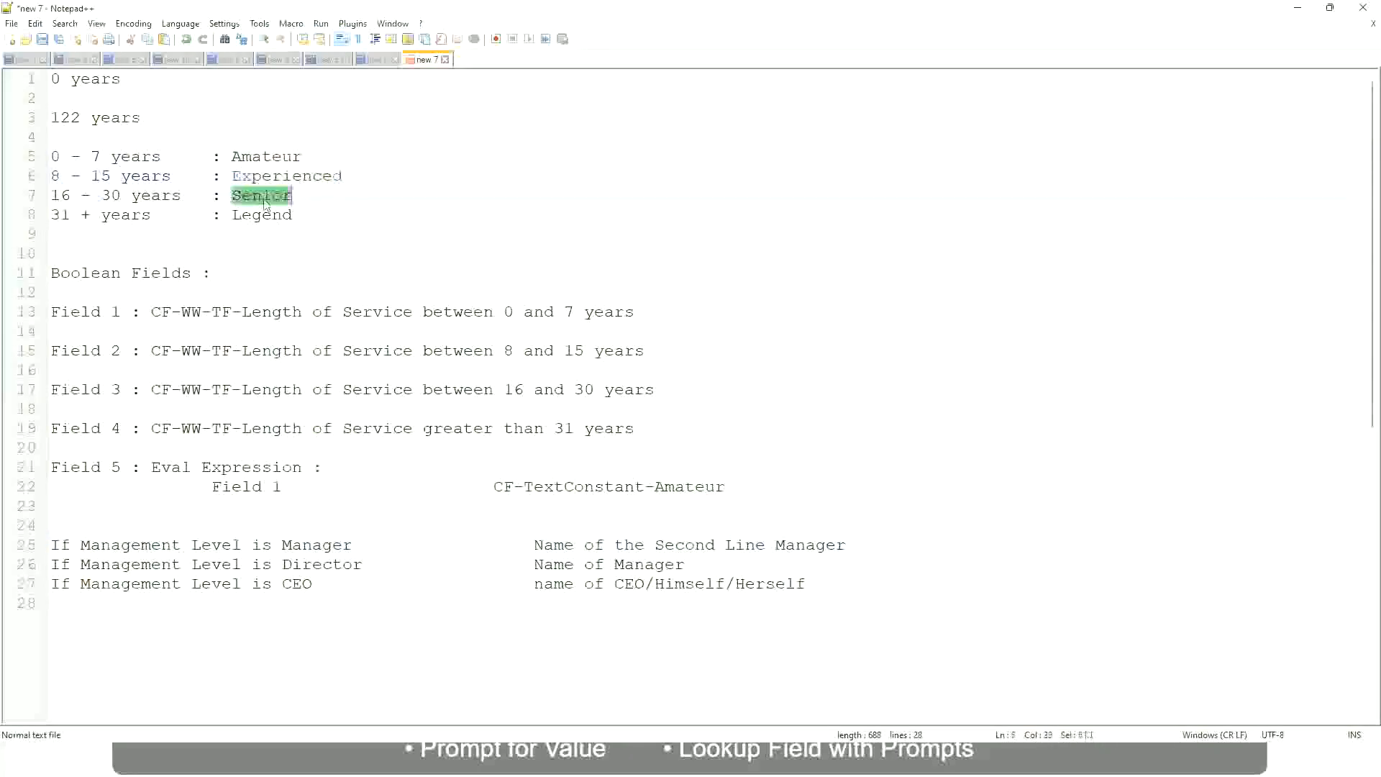
{"action": "left_click", "coordinate": [262, 214]}
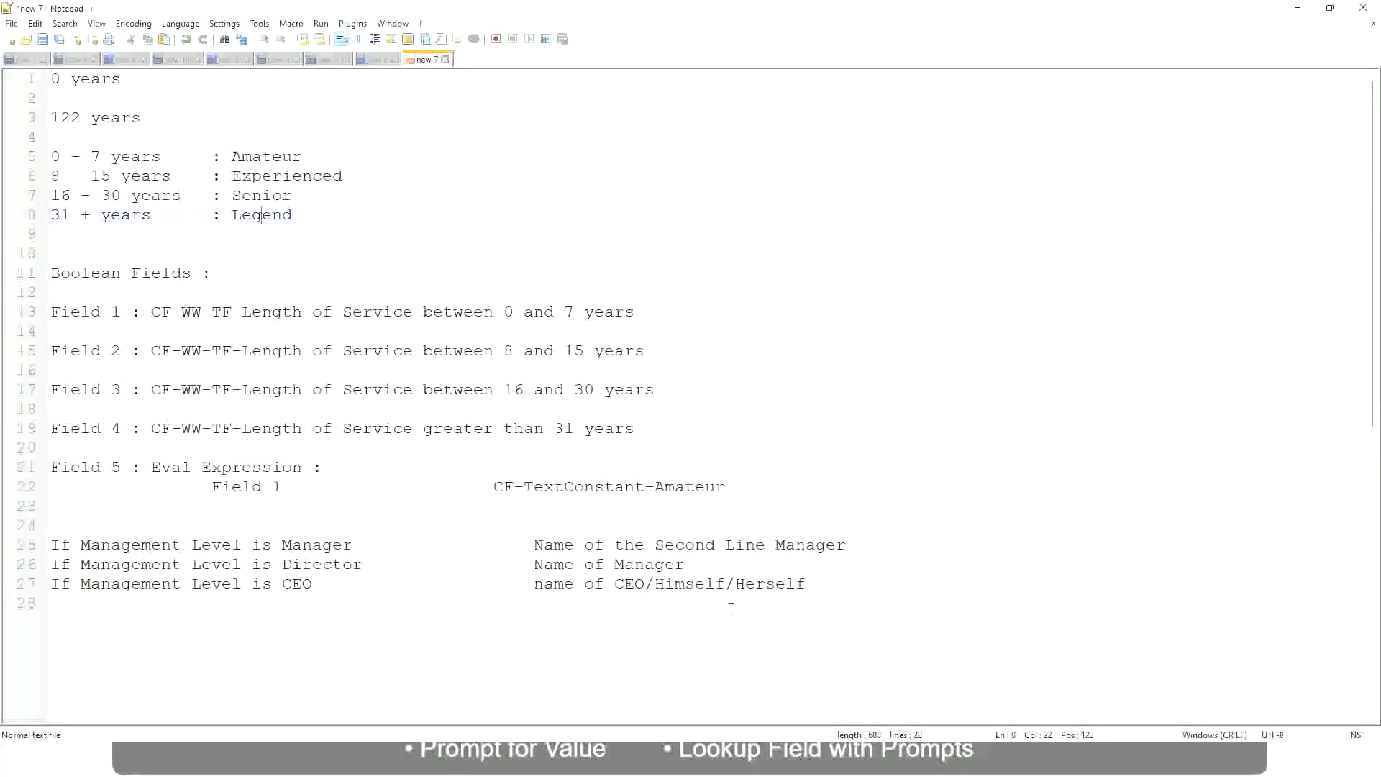
{"action": "left_click", "coordinate": [705, 584]}
{"action": "left_click", "coordinate": [663, 545]}
{"action": "left_click", "coordinate": [375, 570]}
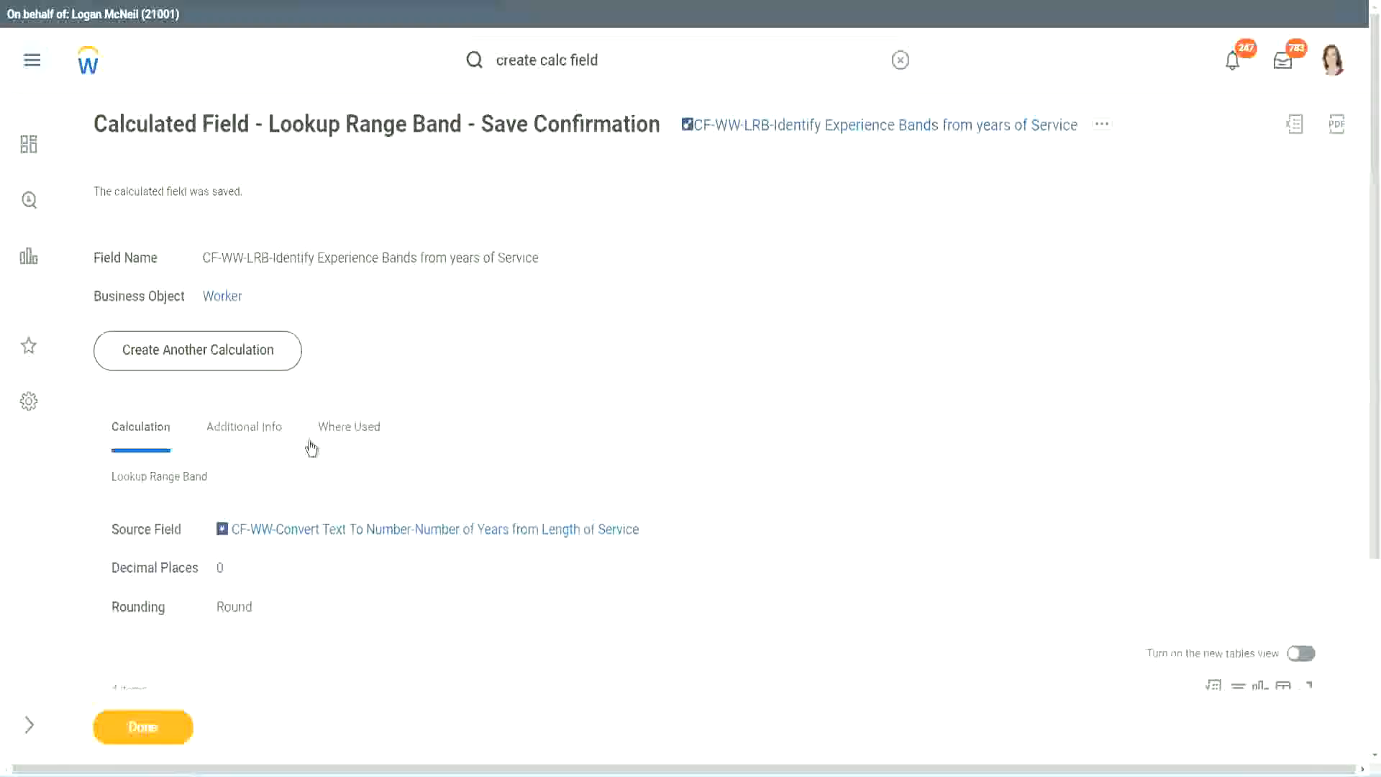
Step: Switch to Workday, check the saved Lookup Range Band calculated field for experience bands, and finish its save confirmation
{"action": "scroll", "coordinate": [514, 248], "scroll_direction": "down", "scroll_amount": 4}
{"action": "scroll", "coordinate": [537, 276], "scroll_direction": "up", "scroll_amount": 4}
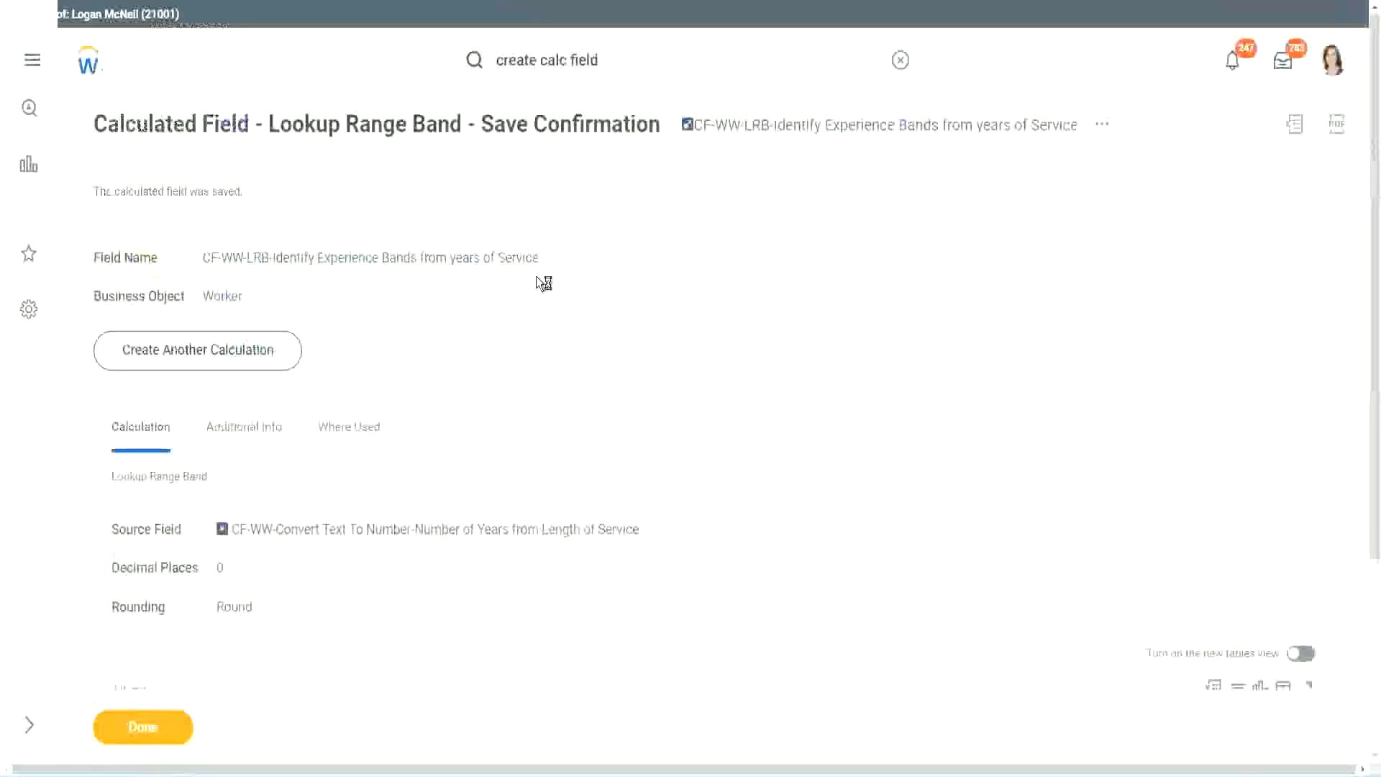
{"action": "right_click", "coordinate": [811, 136]}
{"action": "left_click", "coordinate": [856, 219]}
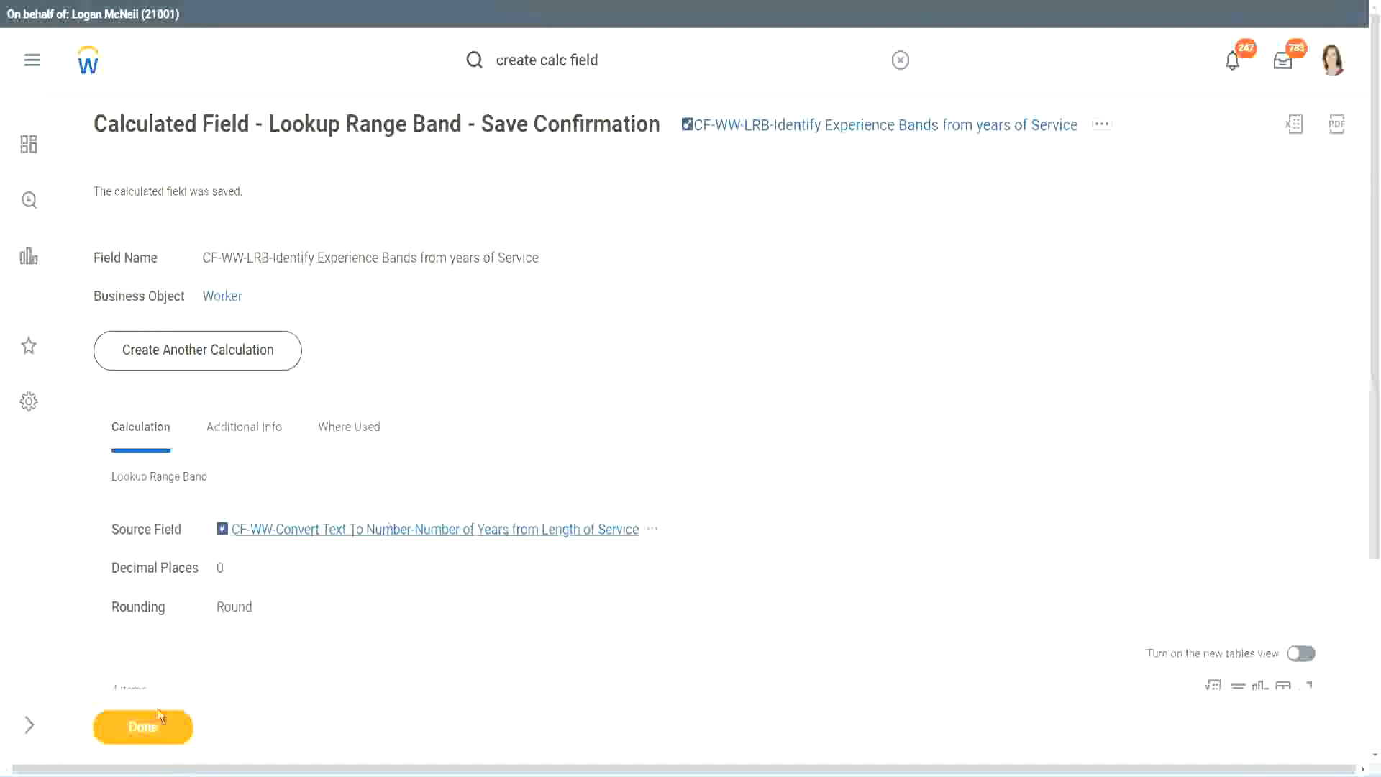
{"action": "left_click", "coordinate": [133, 734]}
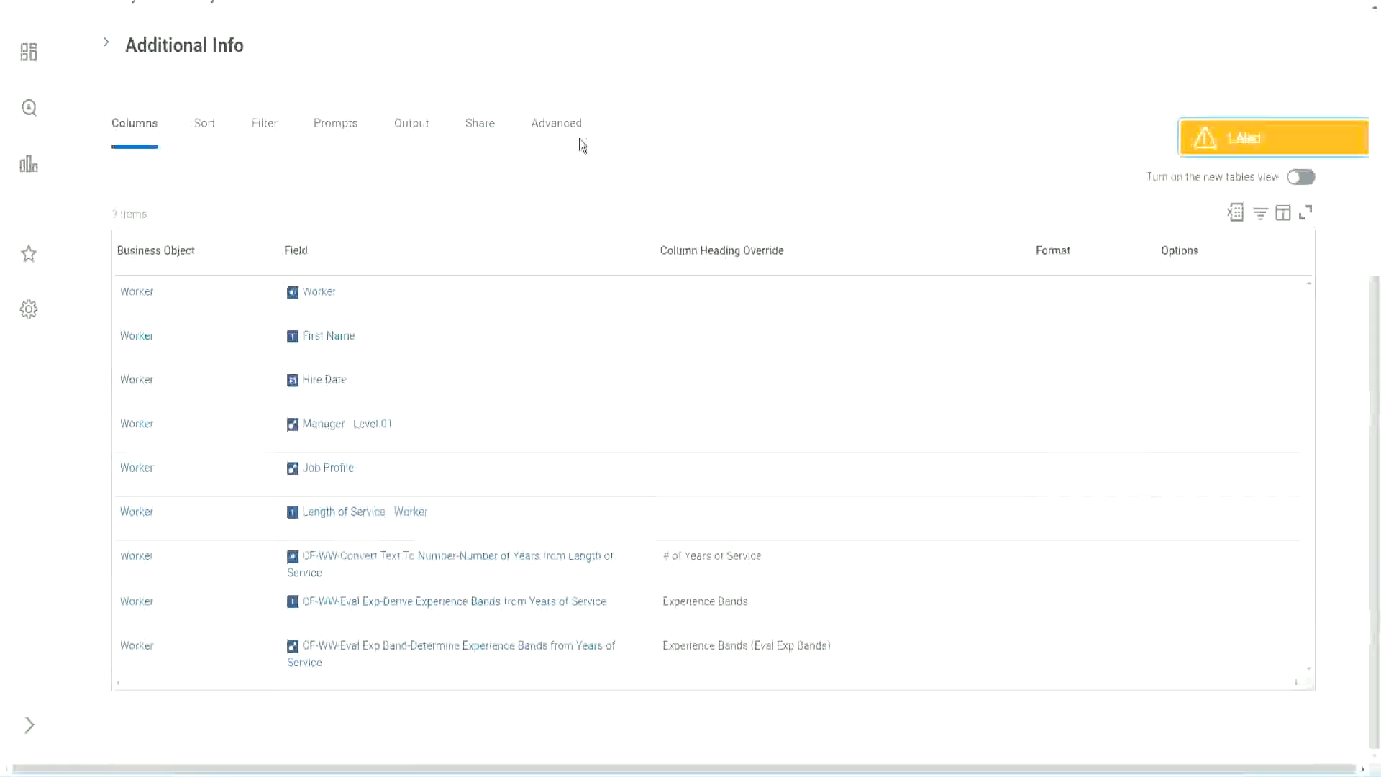
Step: Open the WW Employee Details custom report for editing
{"action": "scroll", "coordinate": [590, 154], "scroll_direction": "up", "scroll_amount": 6}
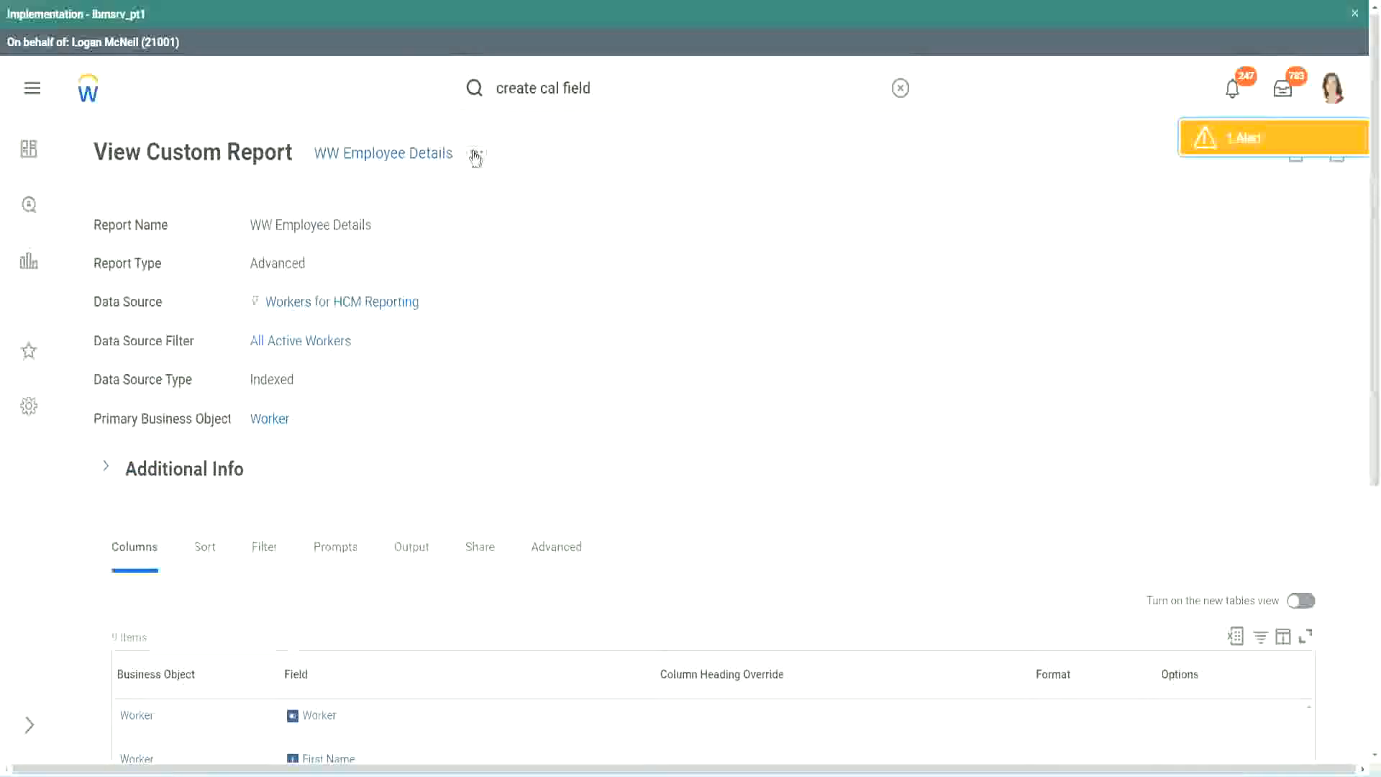
{"action": "left_click", "coordinate": [475, 155]}
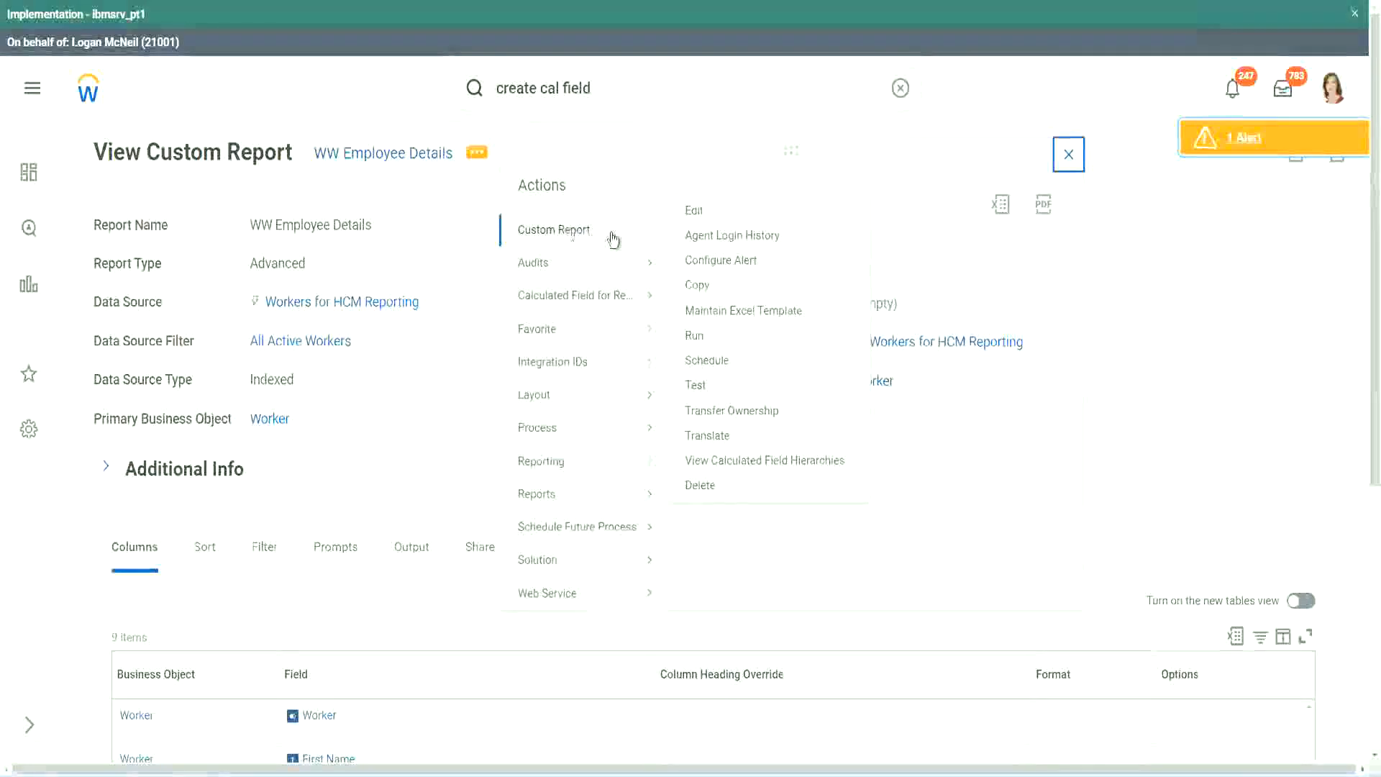
{"action": "left_click", "coordinate": [701, 212]}
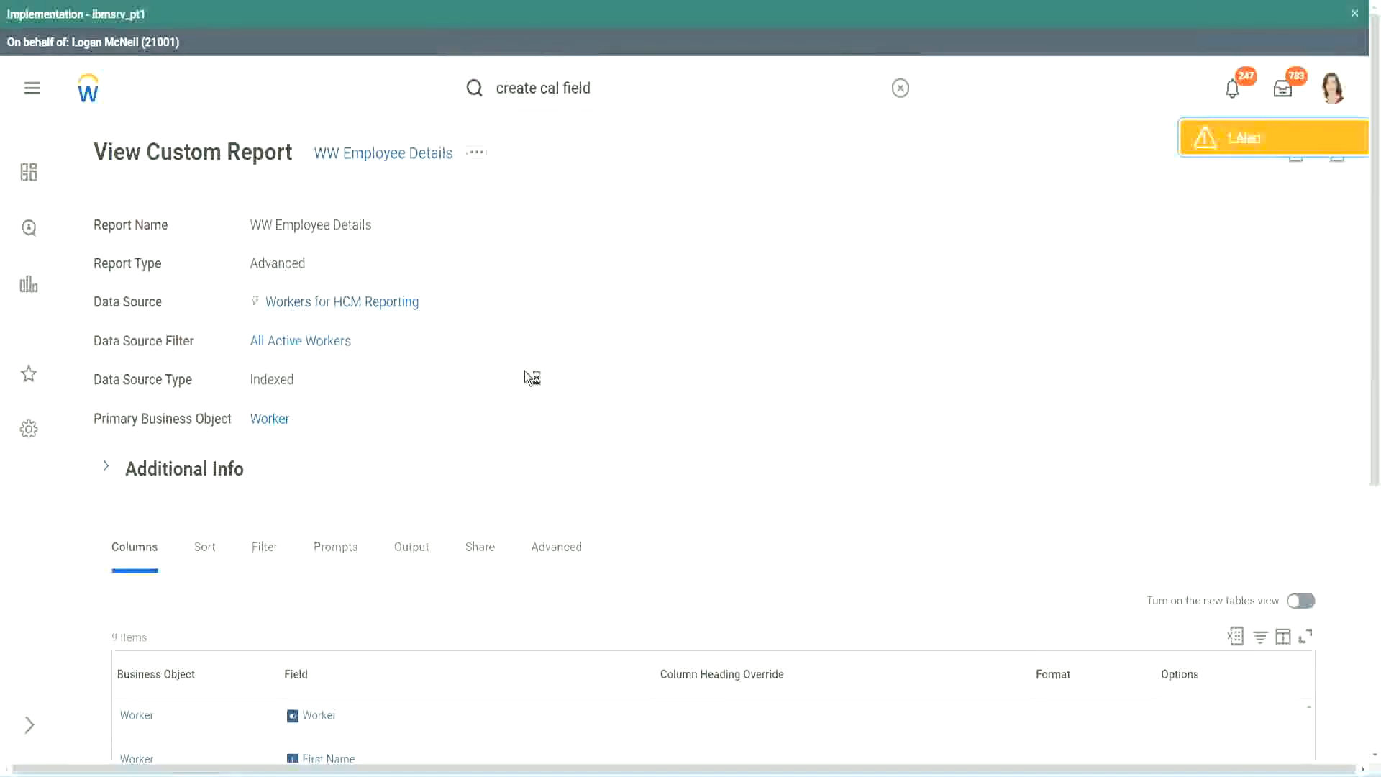
Step: Add a Worker column after the last row, using the field CF-WW-LRB-Identify Experience Bands from years of Service
{"action": "scroll", "coordinate": [525, 373], "scroll_direction": "down", "scroll_amount": 4}
{"action": "scroll", "coordinate": [527, 375], "scroll_direction": "down", "scroll_amount": 1}
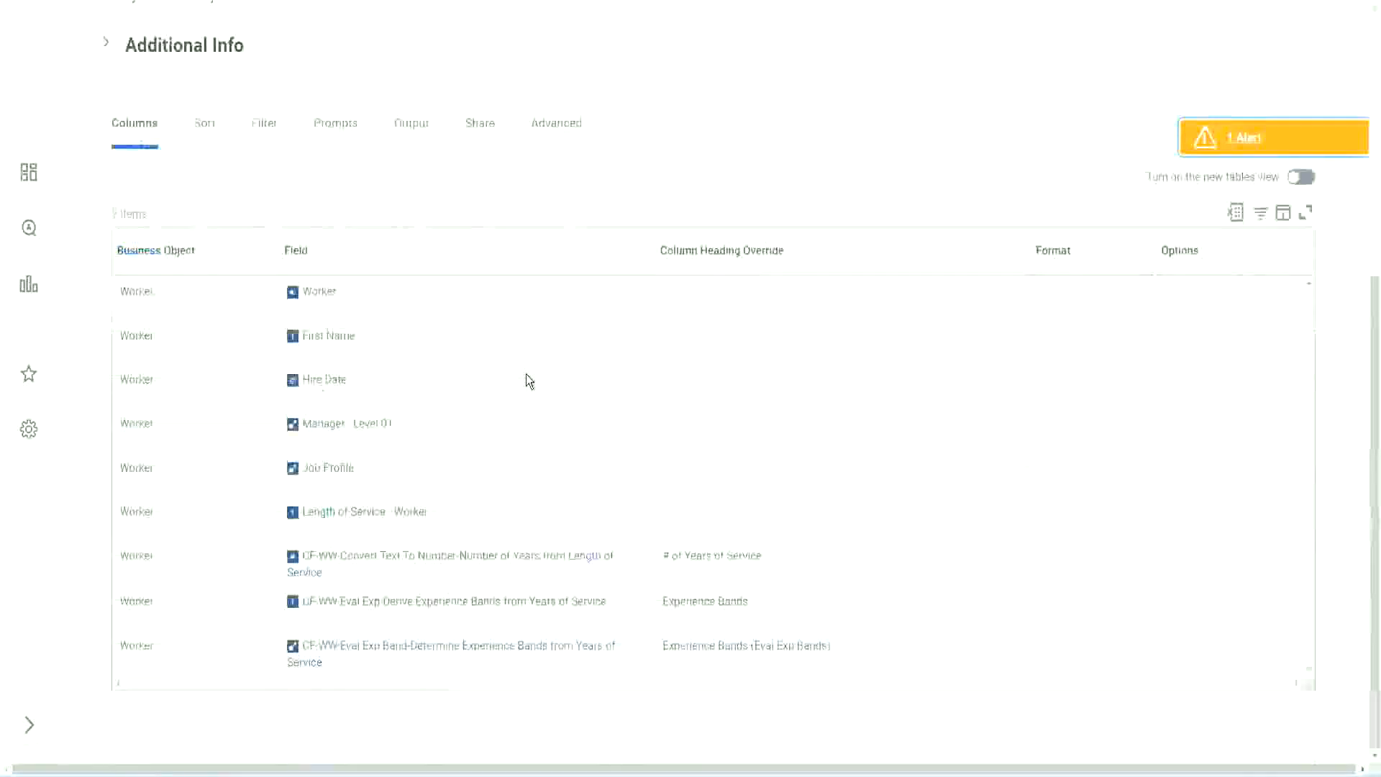
{"action": "scroll", "coordinate": [518, 401], "scroll_direction": "down", "scroll_amount": 7}
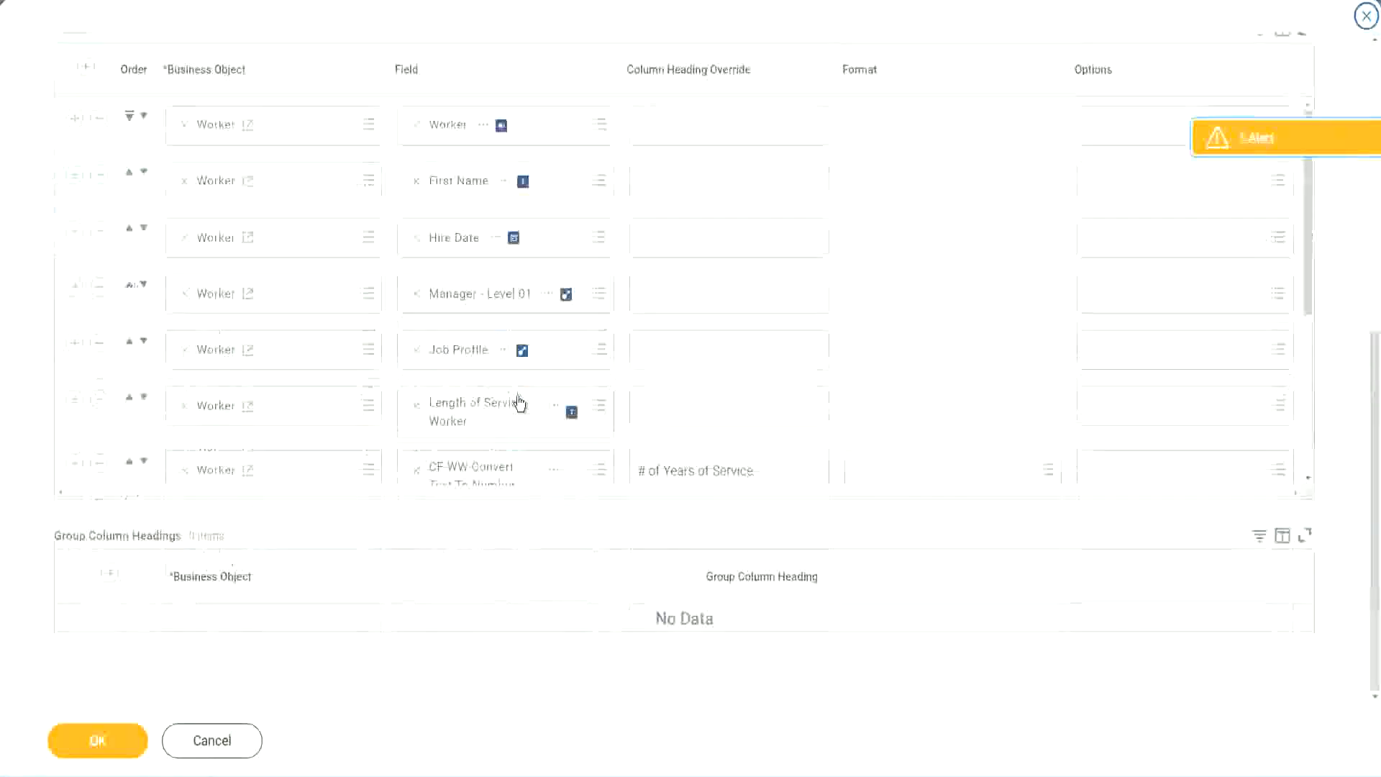
{"action": "scroll", "coordinate": [318, 416], "scroll_direction": "down", "scroll_amount": 5}
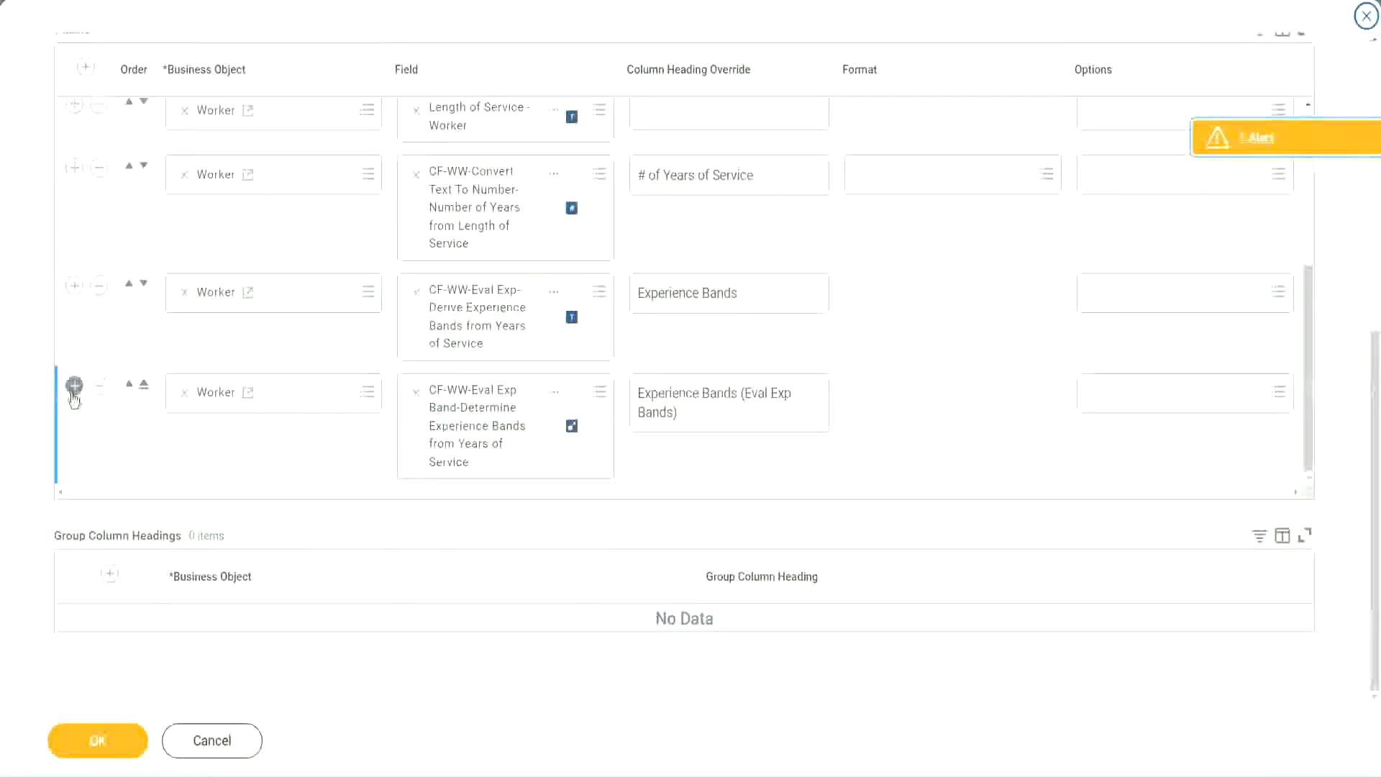
{"action": "left_click", "coordinate": [74, 386]}
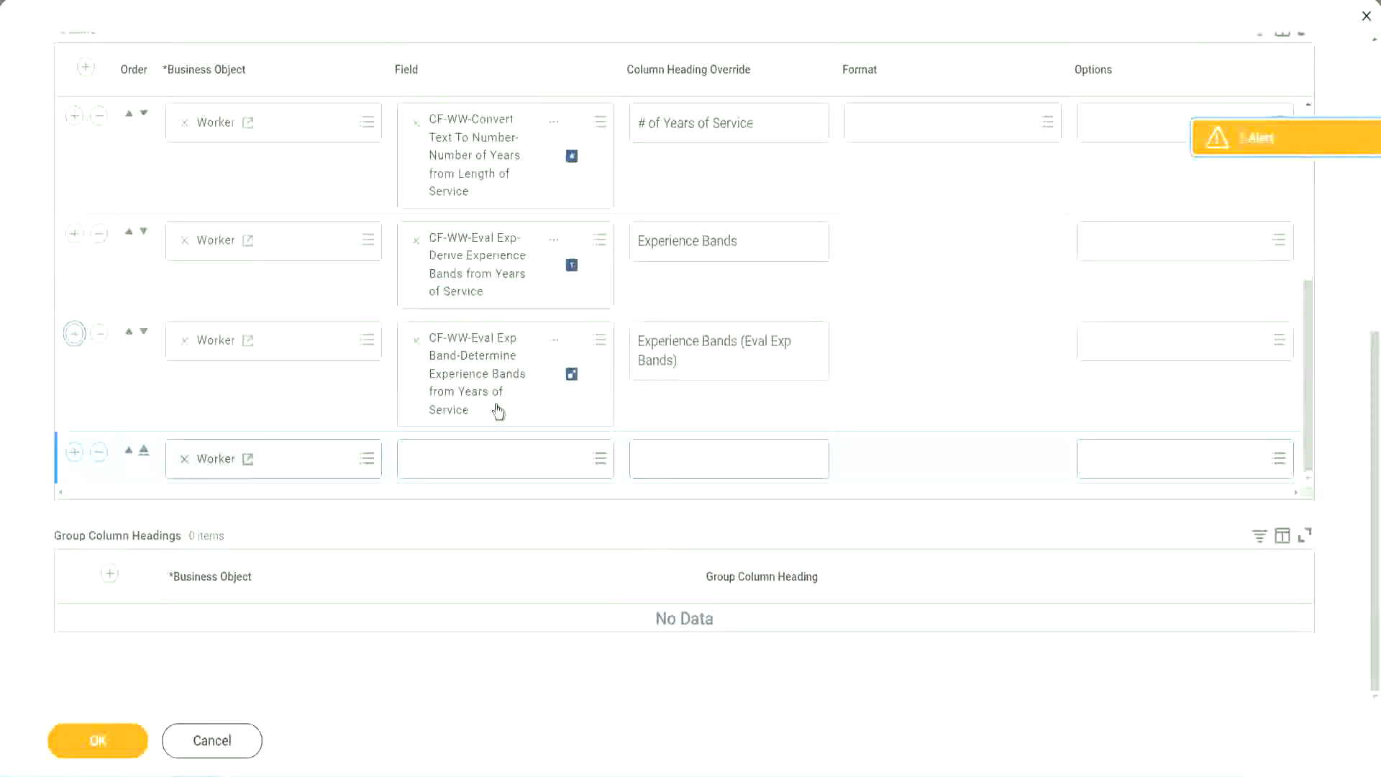
{"action": "left_click", "coordinate": [469, 461]}
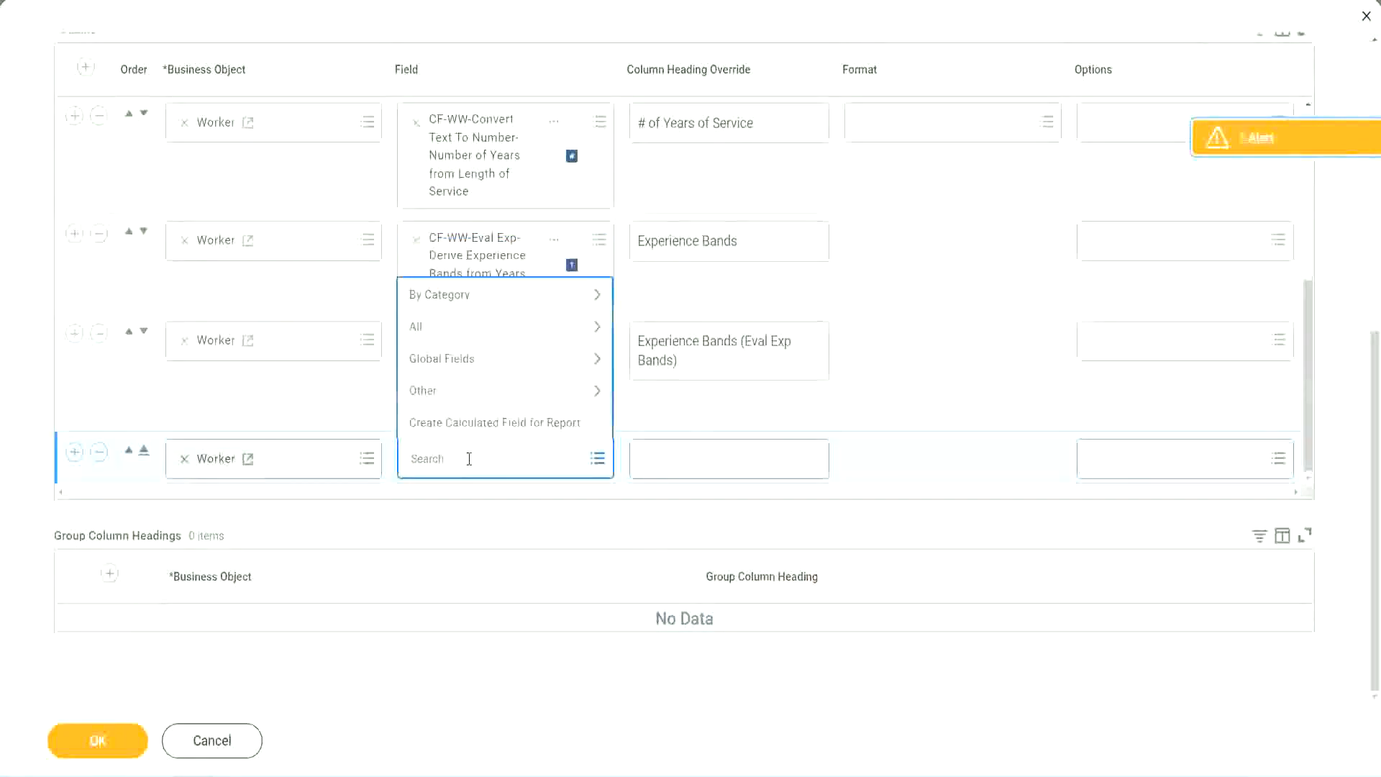
{"action": "key", "text": "ctrl+v"}
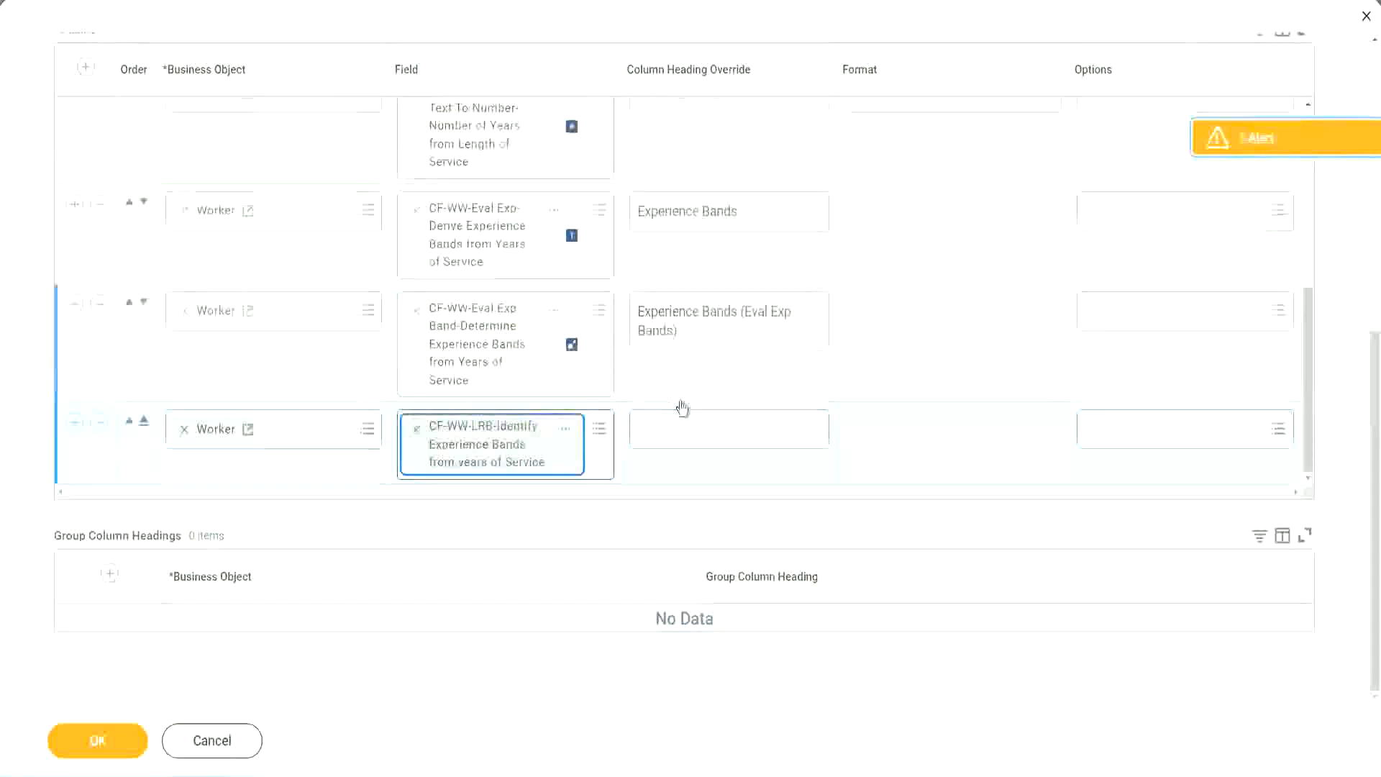
Step: Override the new column's heading with "Experience Bands (LRB)" and save the report definition
{"action": "left_click", "coordinate": [687, 420]}
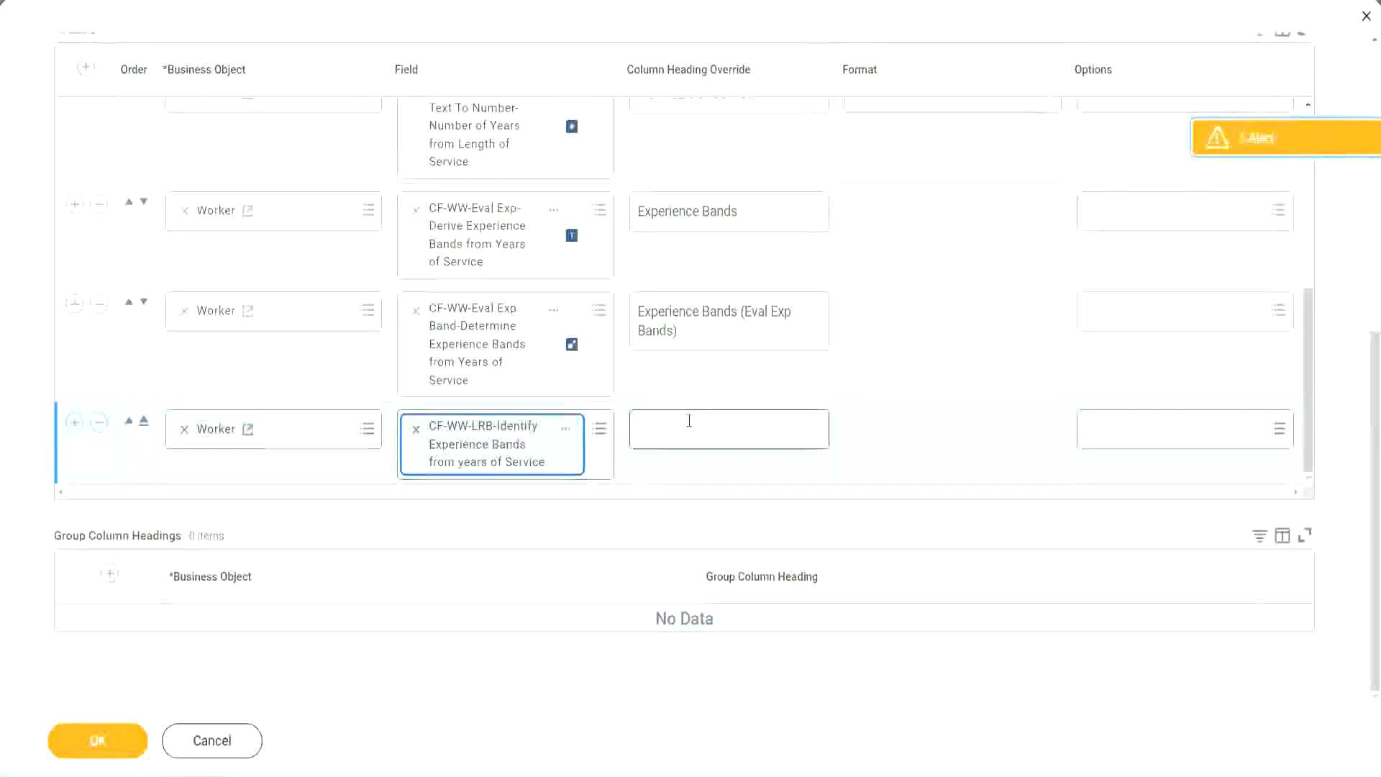
{"action": "type", "text": "Ex"}
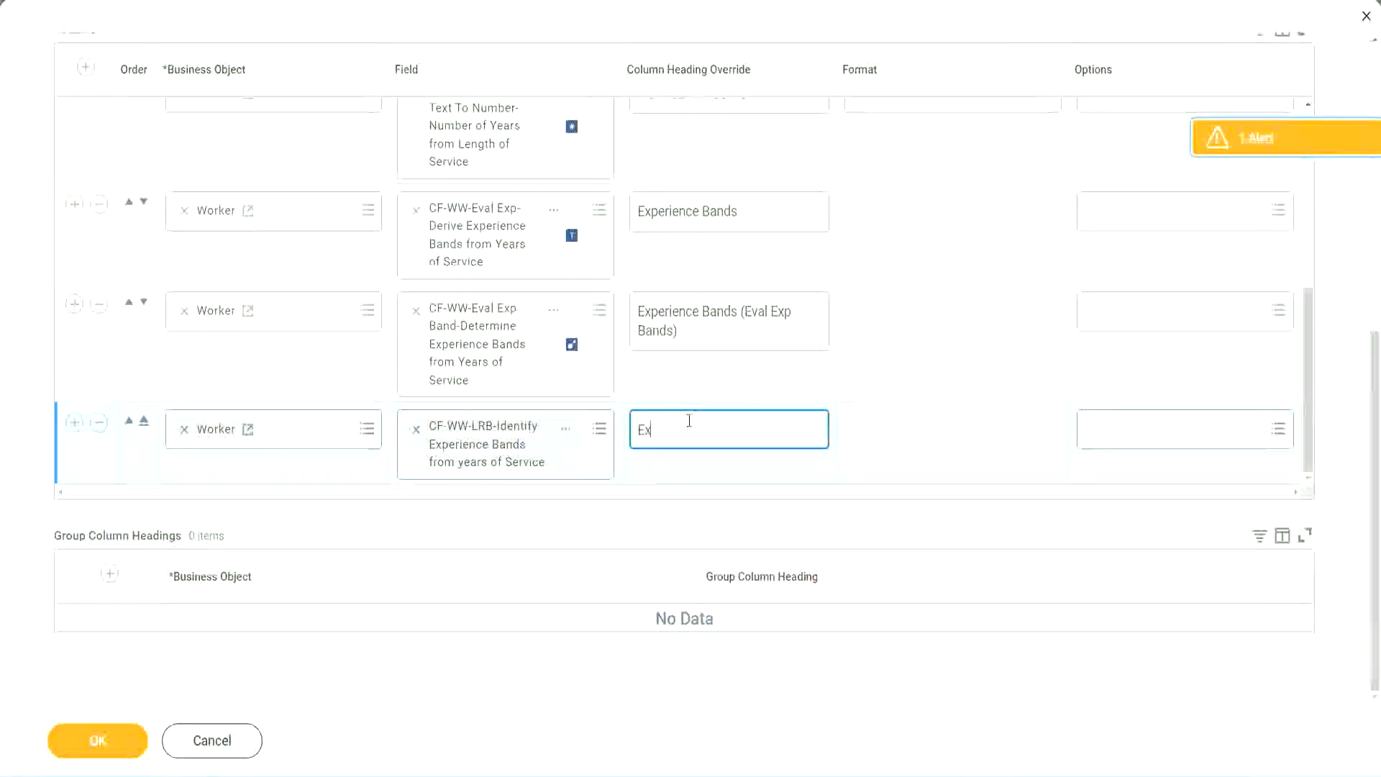
{"action": "type", "text": "pernenc"}
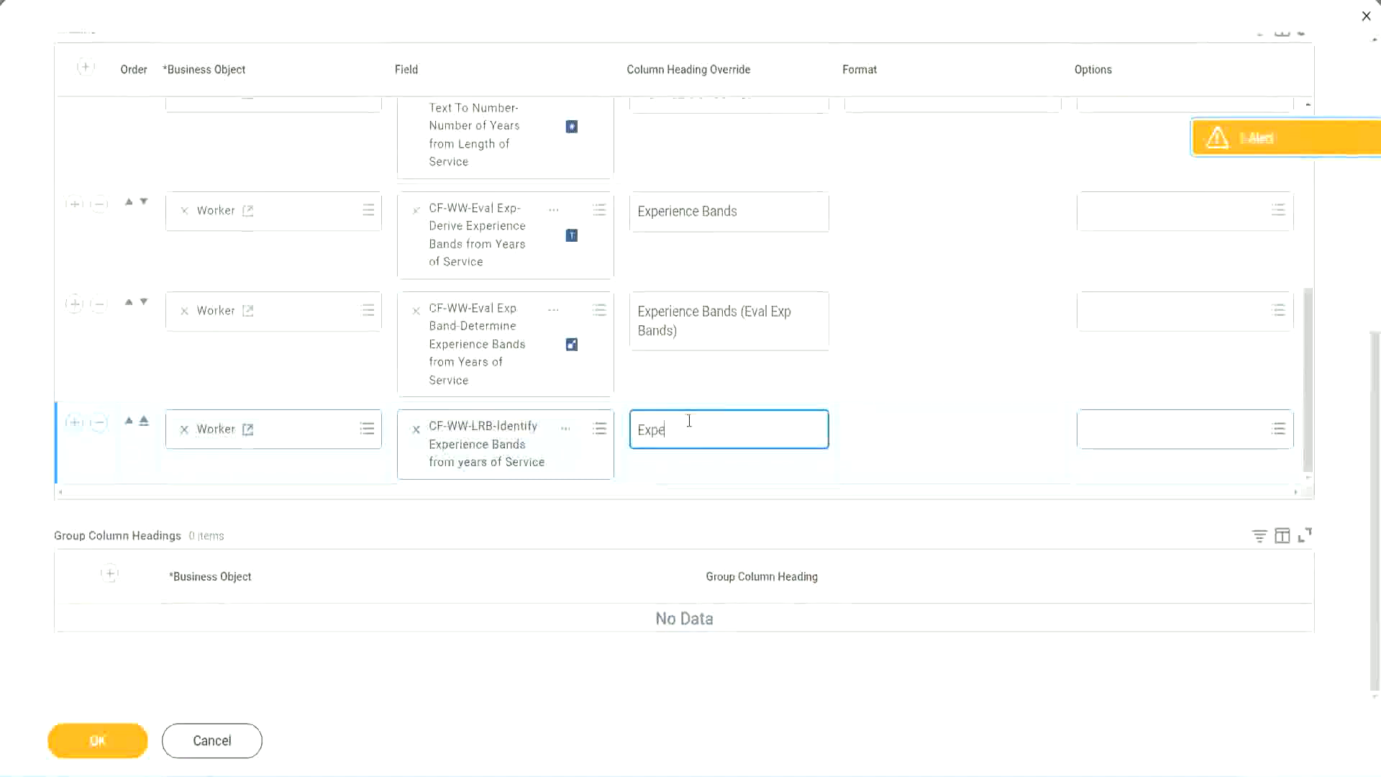
{"action": "key", "text": "BackSpace"}
{"action": "key", "text": "BackSpace"}
{"action": "key", "text": "BackSpace"}
{"action": "key", "text": "BackSpace"}
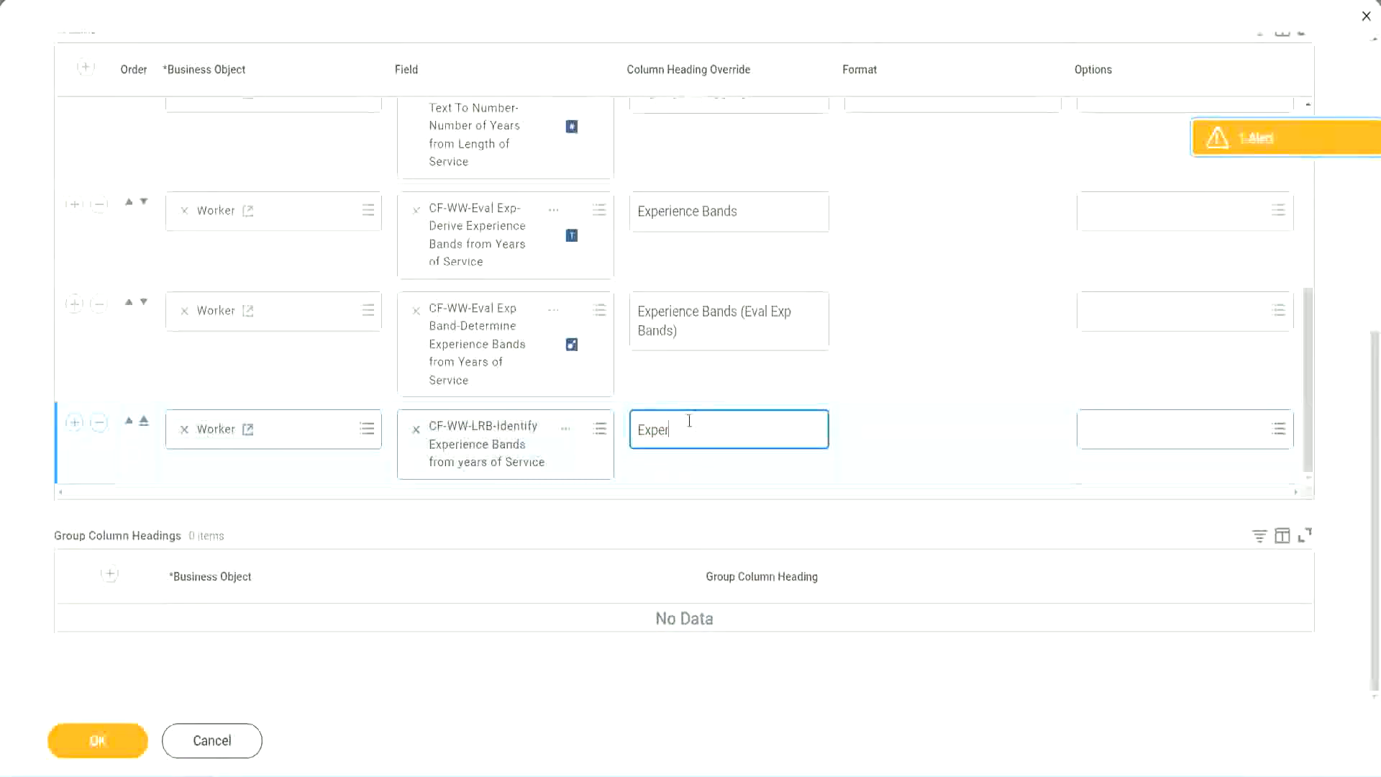
{"action": "type", "text": "ience Bands (LRB)"}
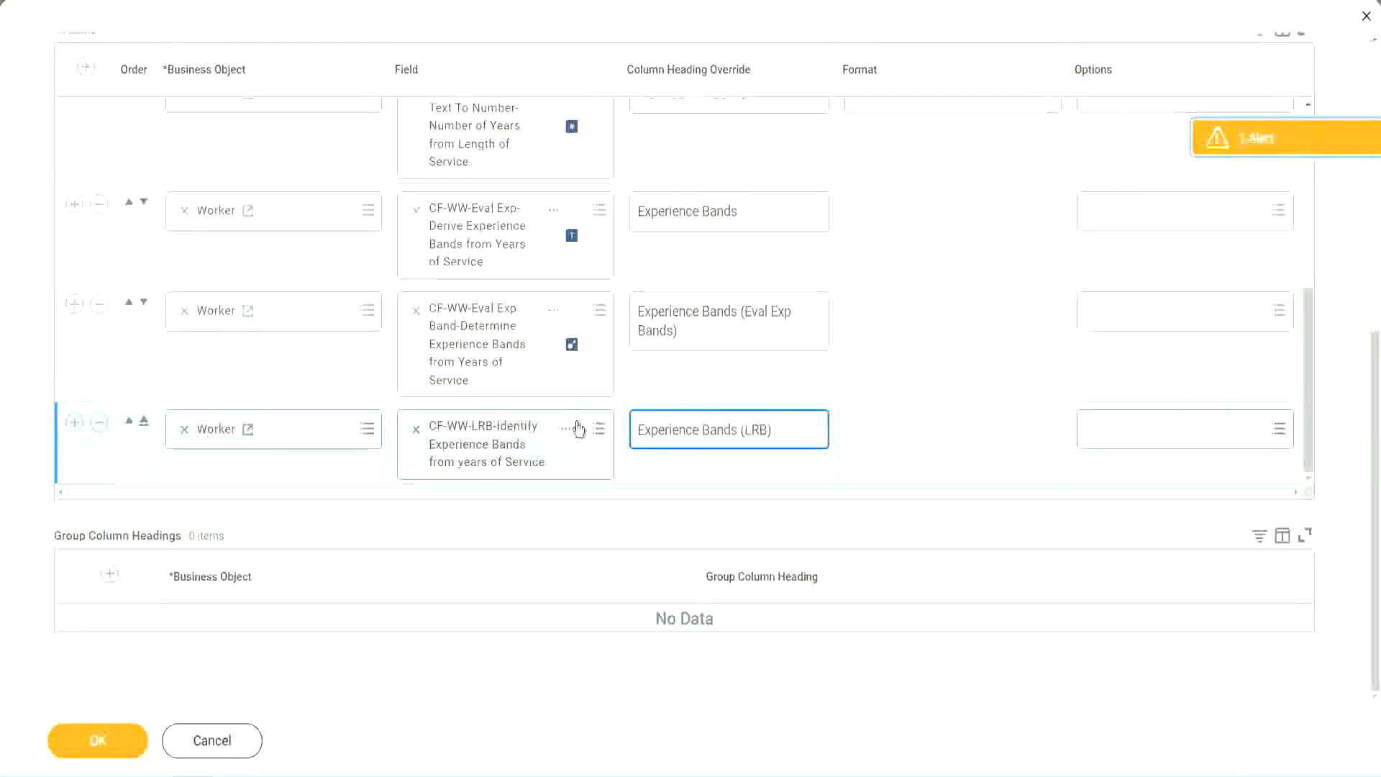
{"action": "left_click", "coordinate": [104, 745]}
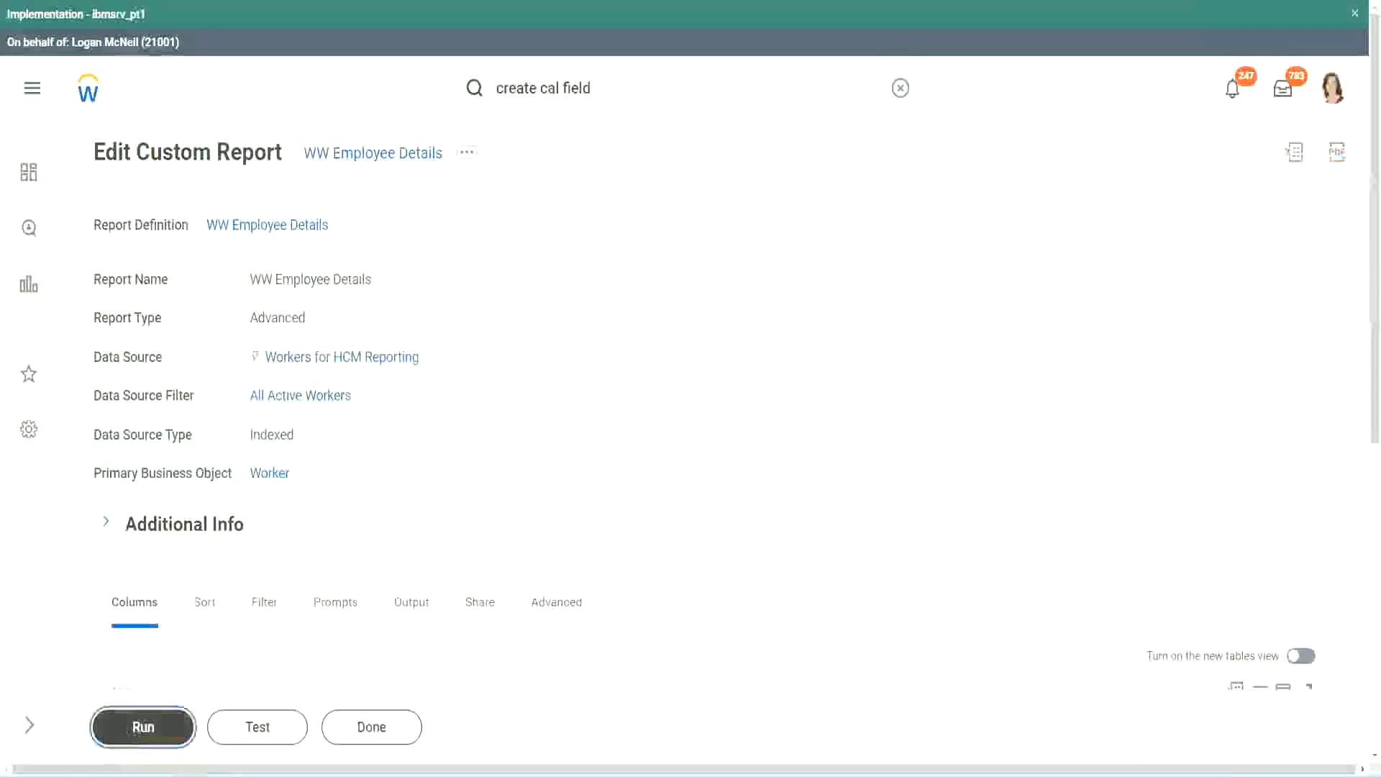
Step: Run the report with all worker type prompts left blank and compare the three experience band columns across the workers
{"action": "left_click", "coordinate": [134, 733]}
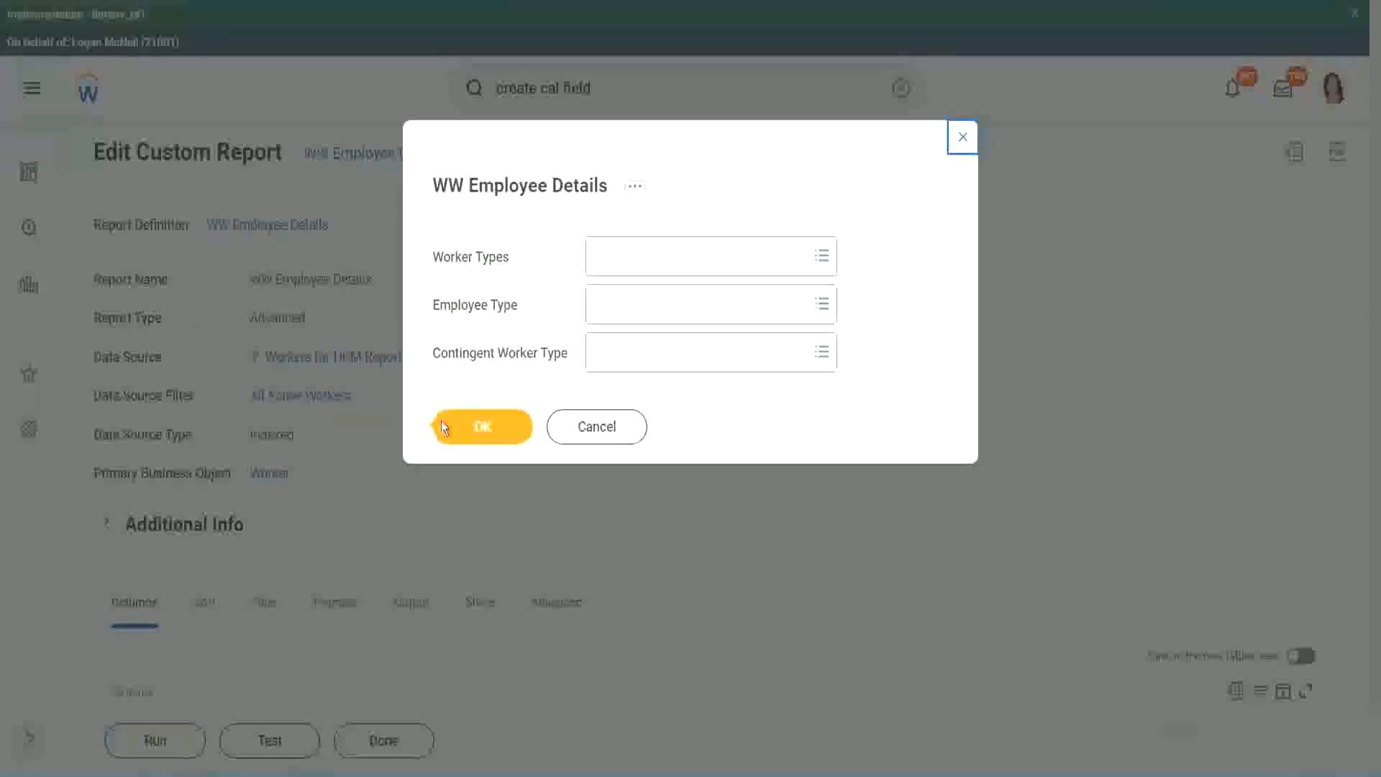
{"action": "left_click", "coordinate": [490, 431]}
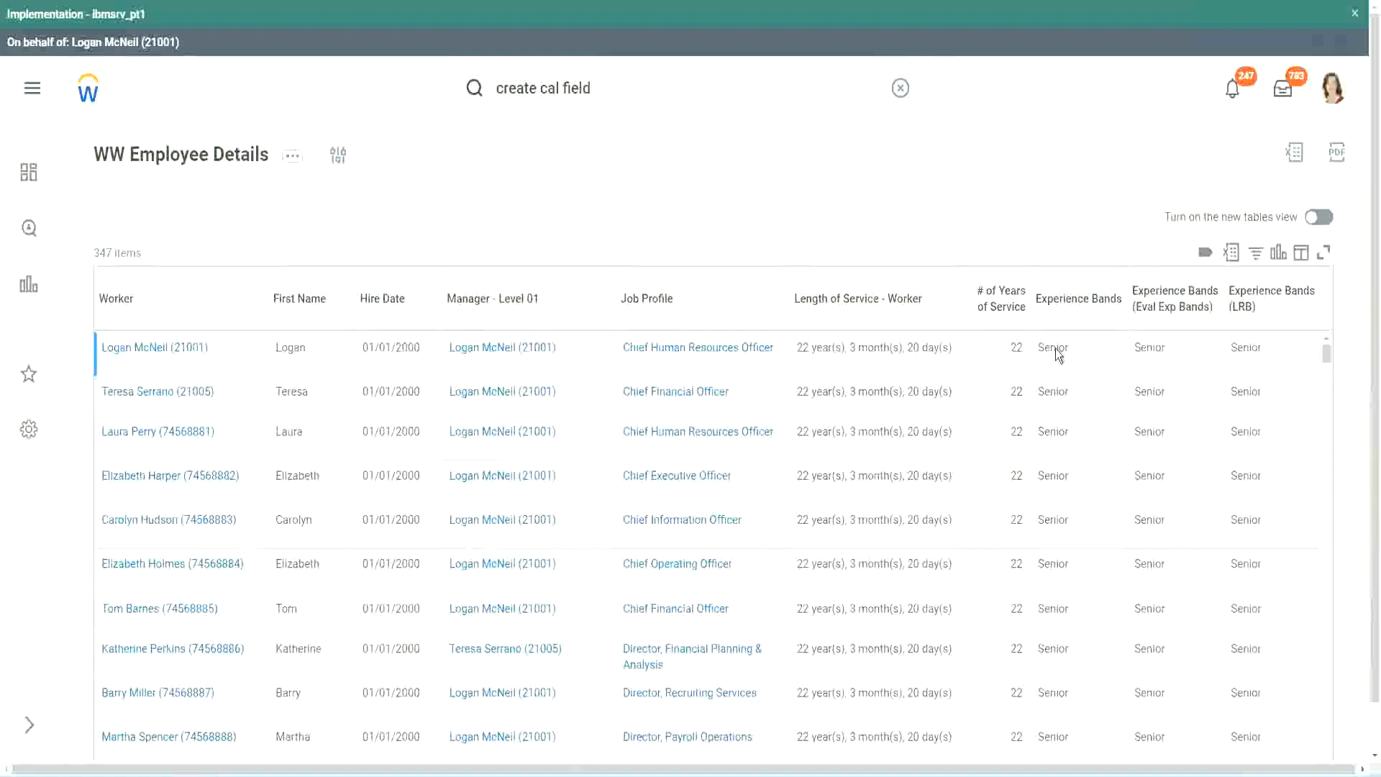
{"action": "double_click", "coordinate": [1057, 348]}
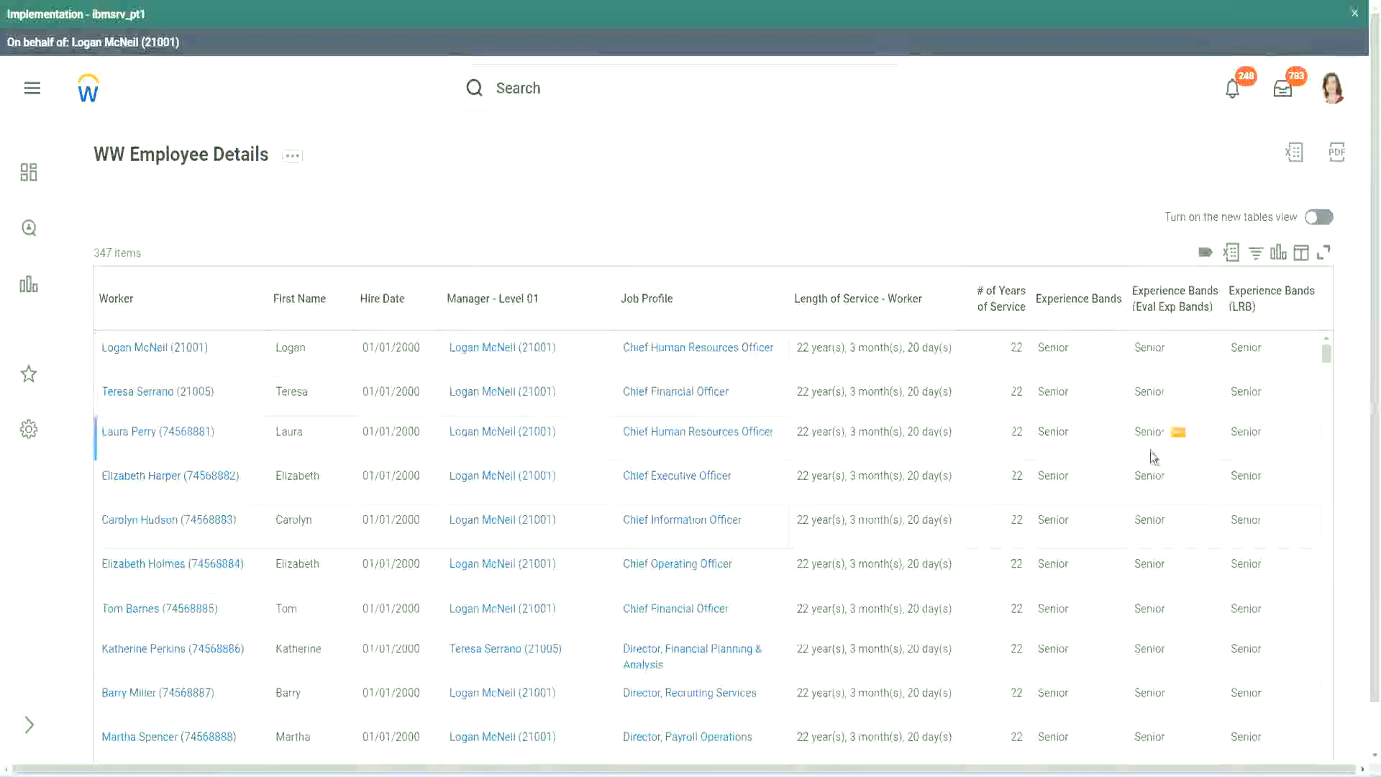
{"action": "scroll", "coordinate": [1152, 447], "scroll_direction": "down", "scroll_amount": 5}
{"action": "scroll", "coordinate": [1146, 493], "scroll_direction": "down", "scroll_amount": 5}
{"action": "scroll", "coordinate": [1145, 493], "scroll_direction": "down", "scroll_amount": 3}
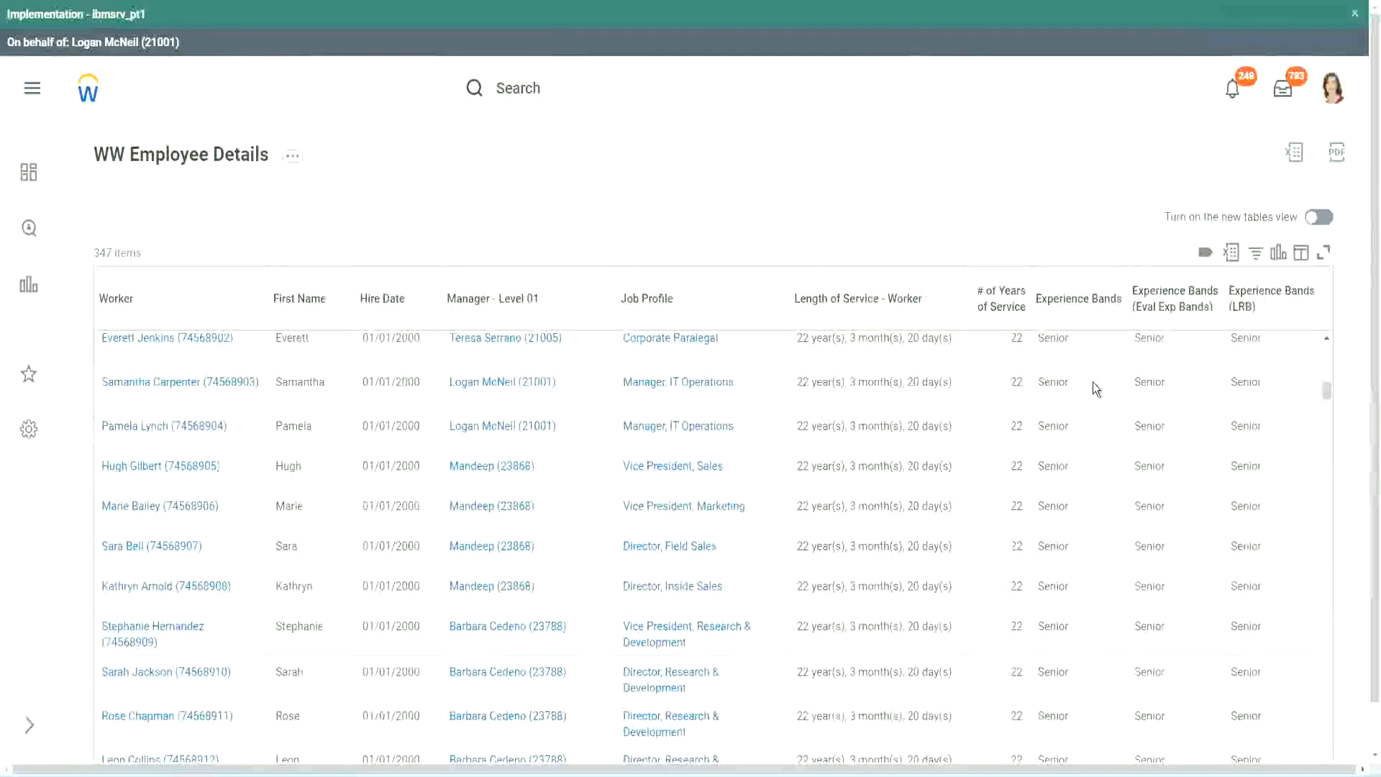
{"action": "scroll", "coordinate": [1086, 590], "scroll_direction": "down", "scroll_amount": 3}
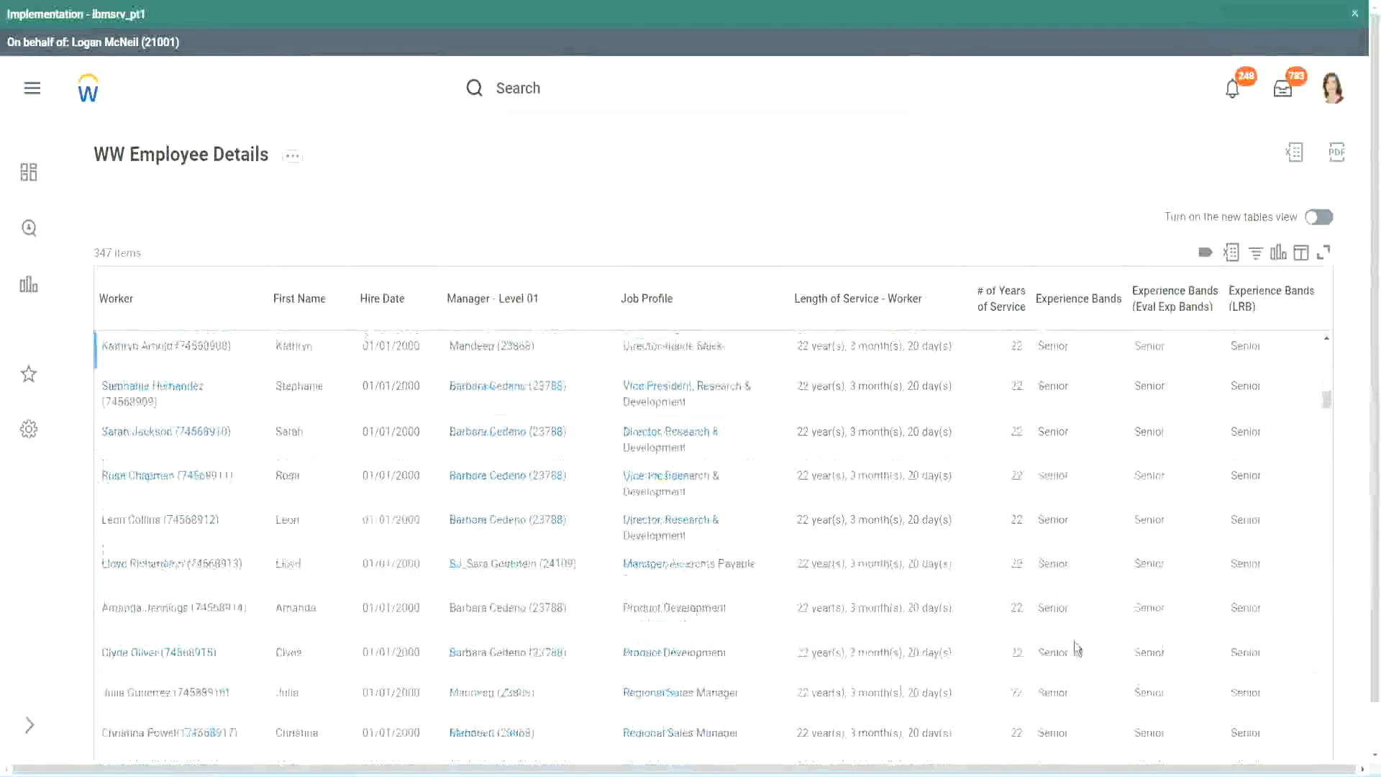
{"action": "scroll", "coordinate": [1082, 517], "scroll_direction": "down", "scroll_amount": 1}
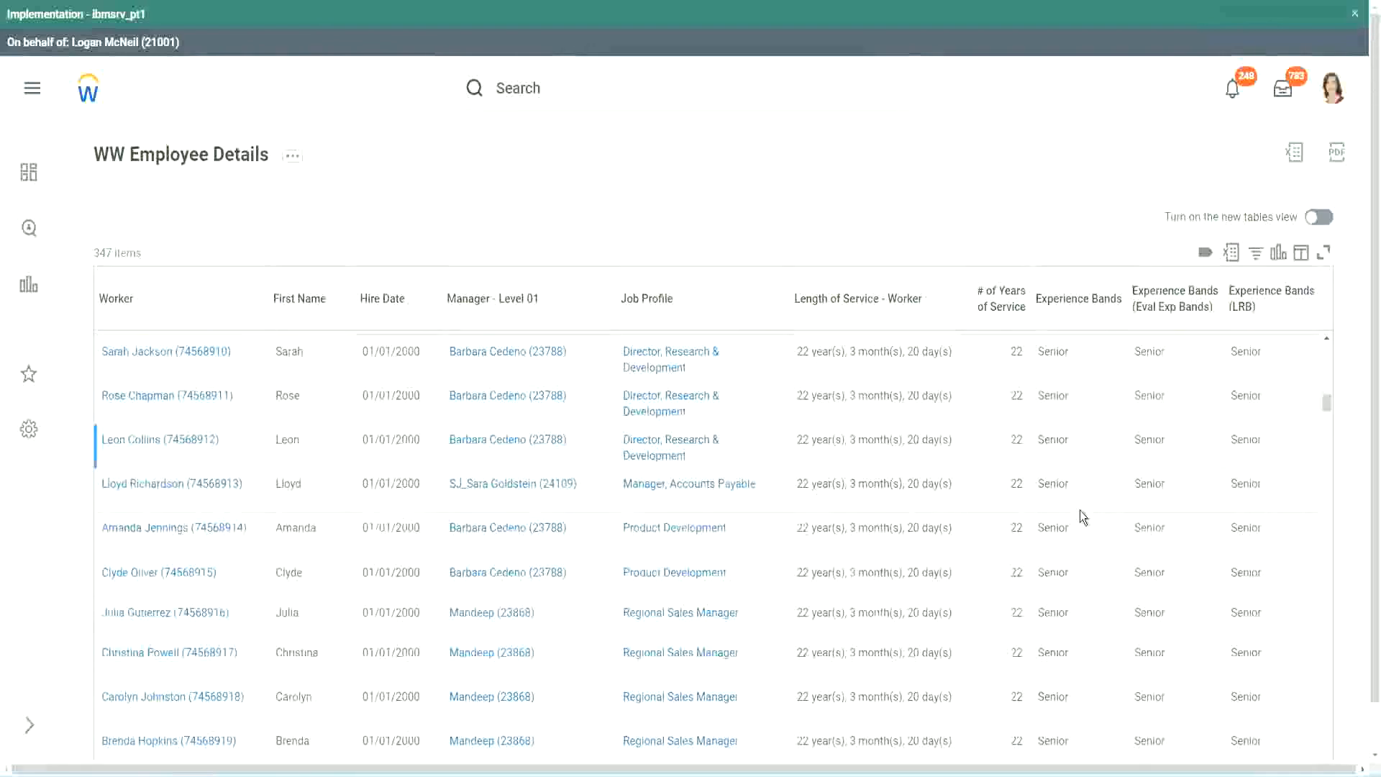